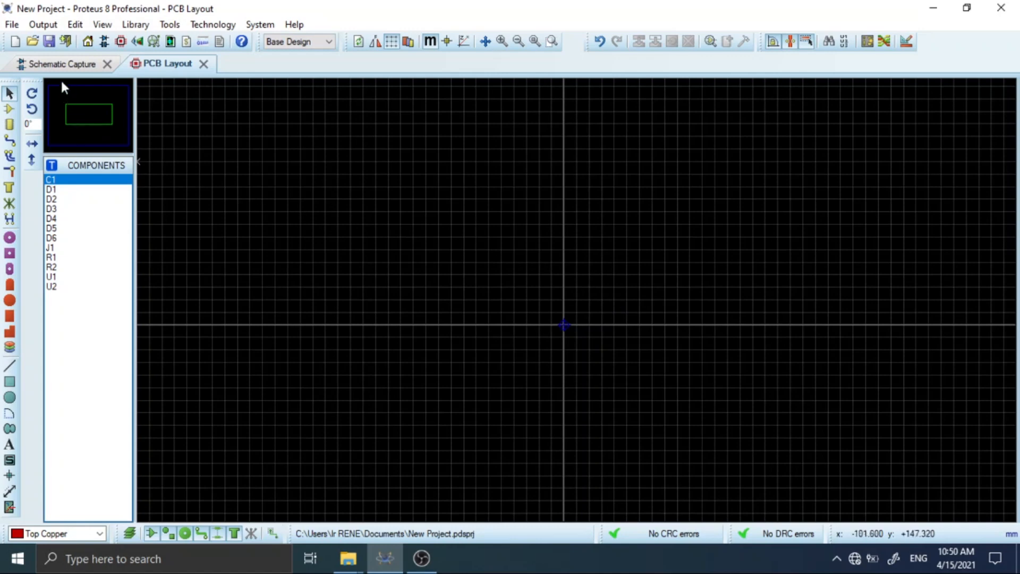
Review the power supply schematic and return to the PCB layout.
left_click(59, 64)
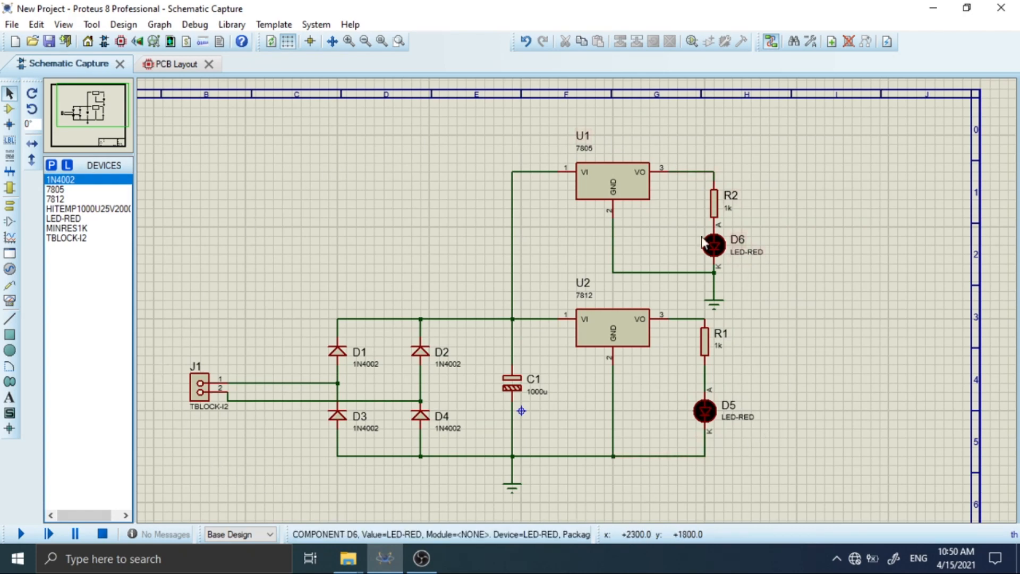
left_click(173, 65)
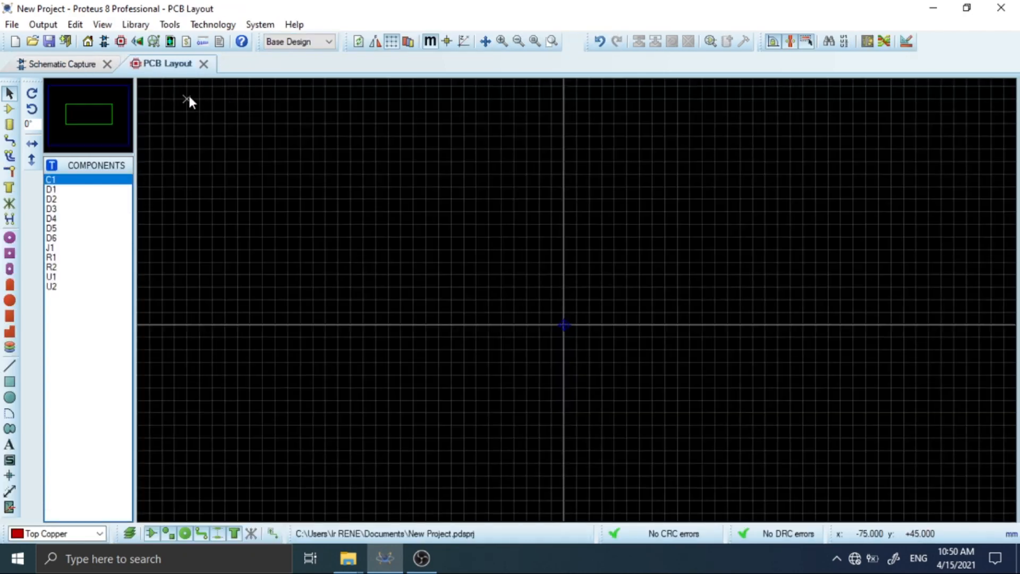
left_click(110, 44)
left_click(122, 43)
Draw a rectangular board outline on the Board Edge layer, about 95 by 67.5 mm, around the origin.
left_click(9, 382)
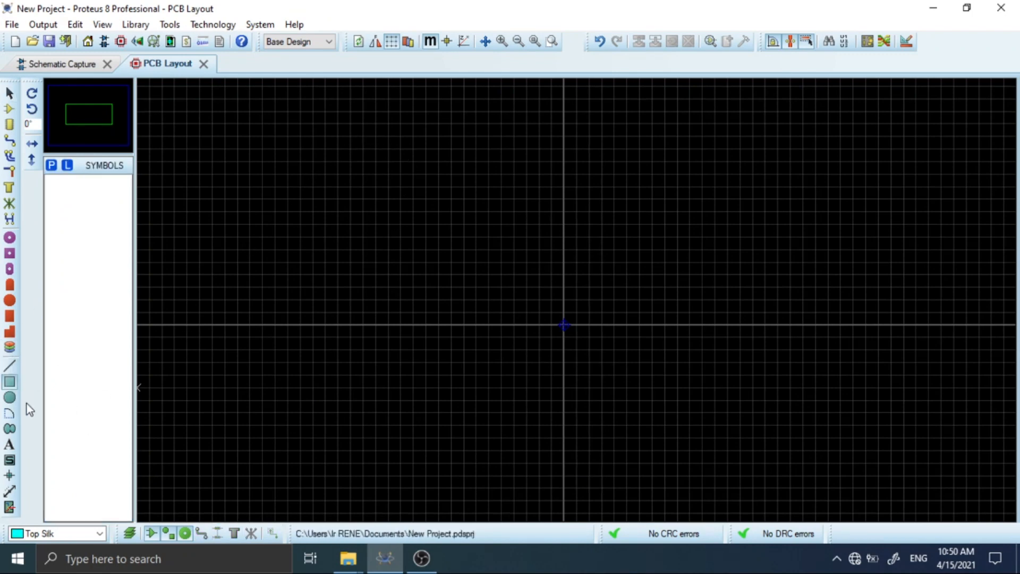
left_click(52, 527)
left_click(52, 519)
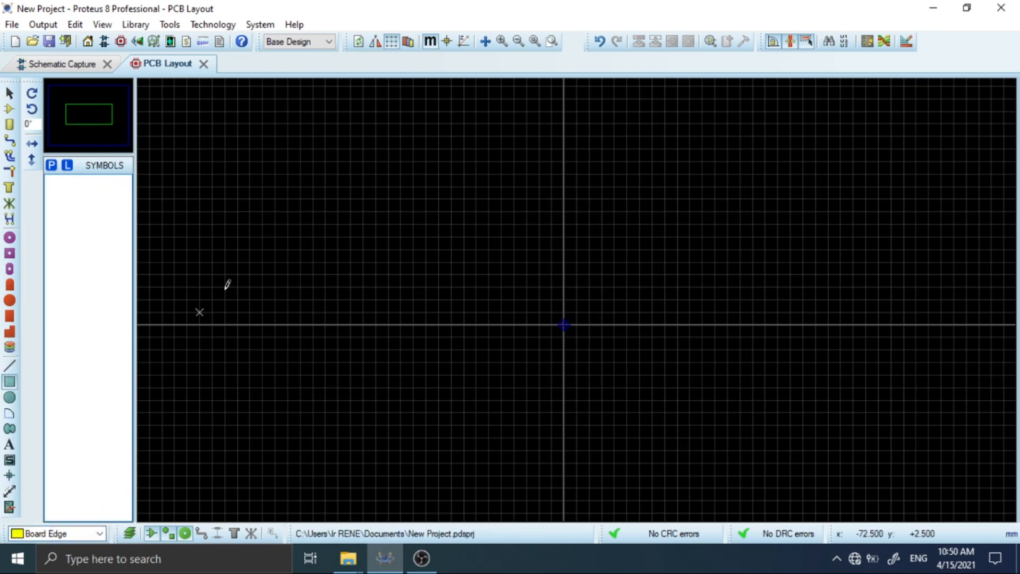
left_click(376, 149)
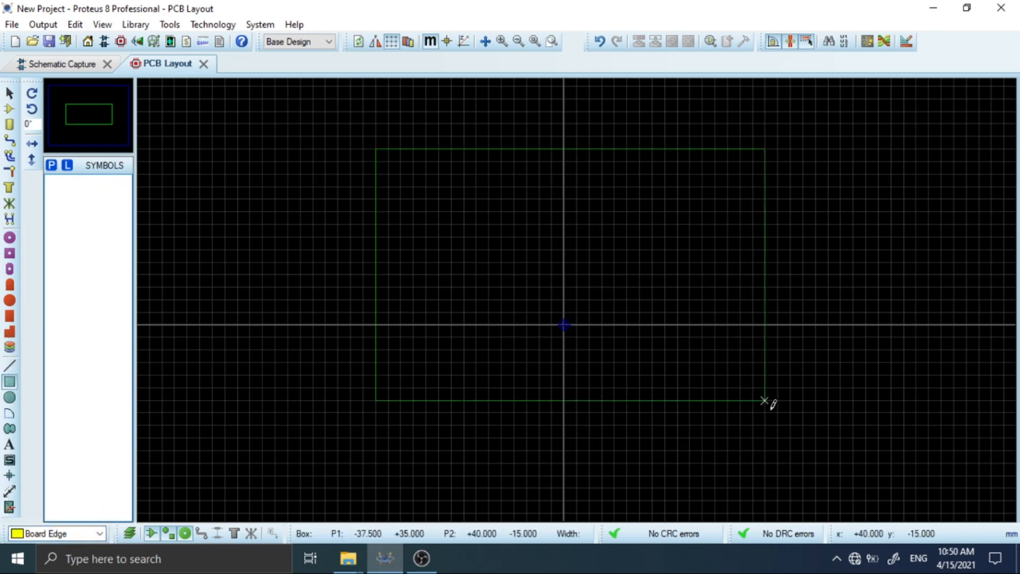
left_click(853, 485)
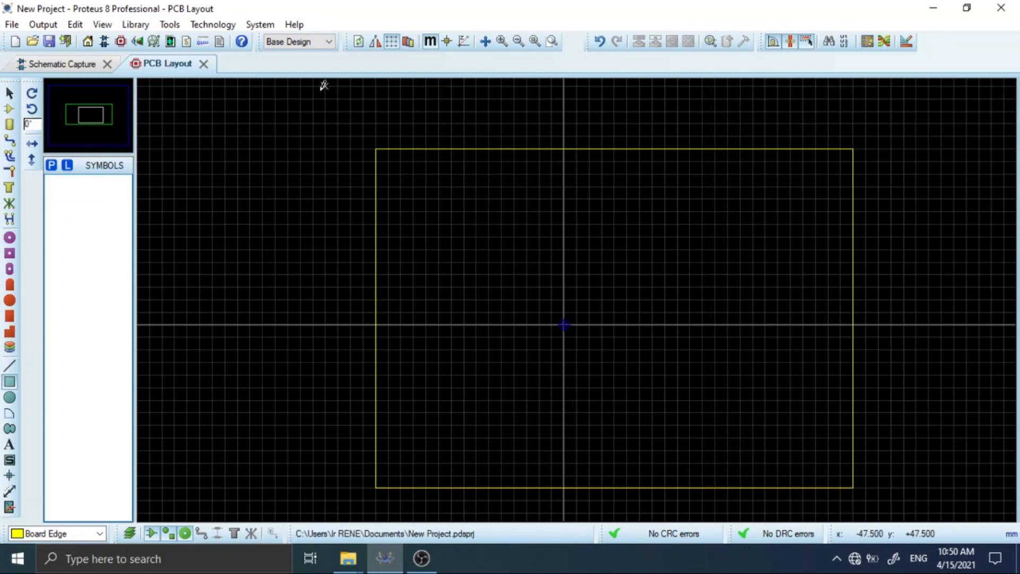
Auto-place all components inside the board outline with the default placer settings and return to selection mode.
left_click(170, 25)
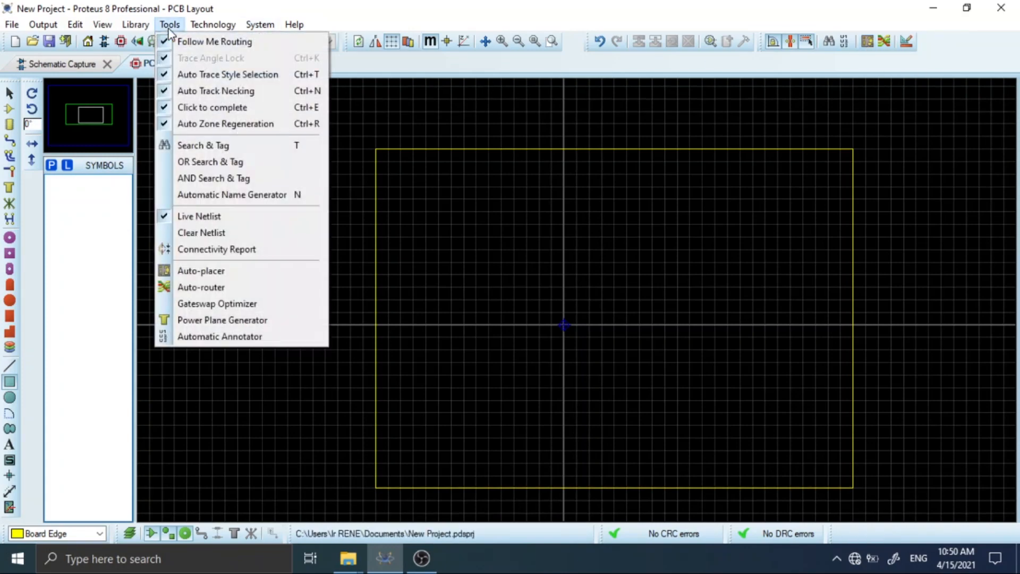
left_click(201, 271)
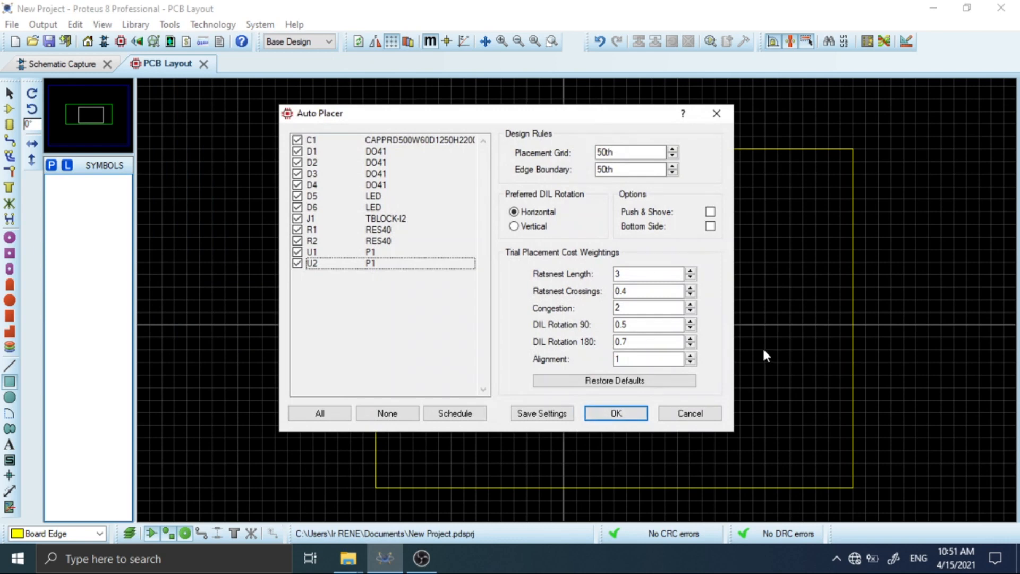
left_click(617, 414)
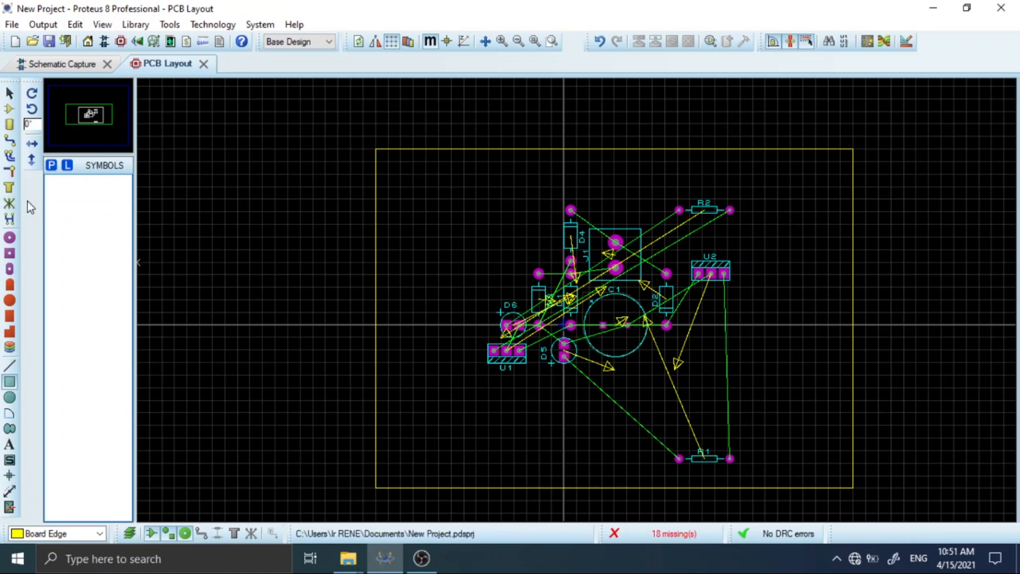
left_click(9, 94)
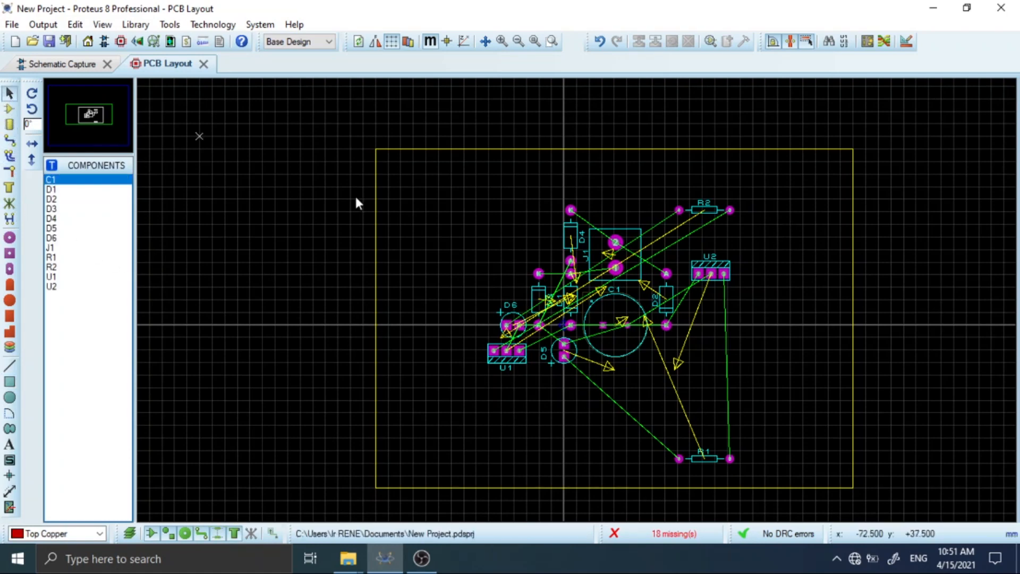
left_click(700, 464)
mouse_move(701, 463)
left_mouse_down()
mouse_move(628, 401)
mouse_move(703, 450)
left_mouse_up()
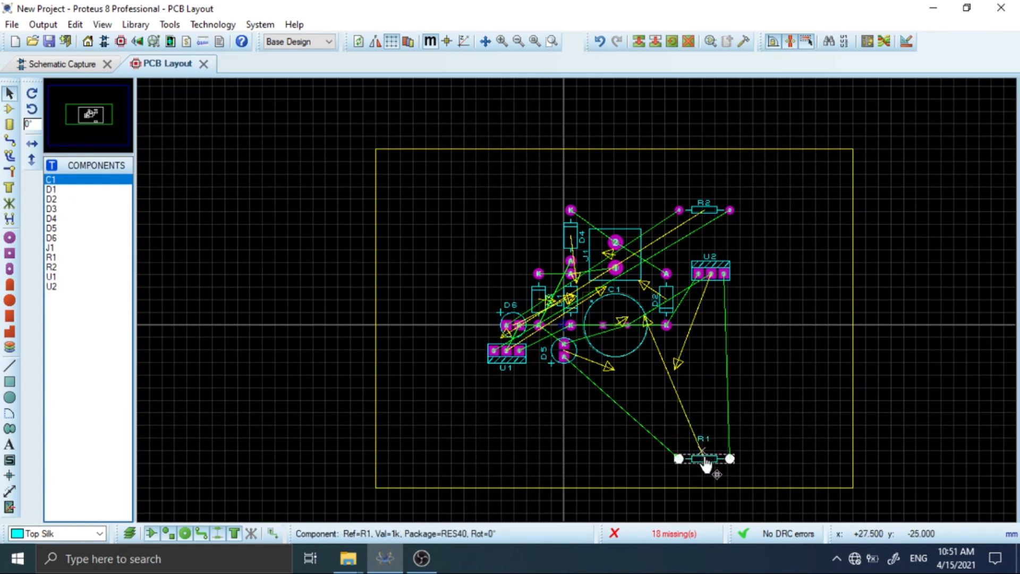
double_click(703, 452)
left_click(610, 200)
left_click(677, 402)
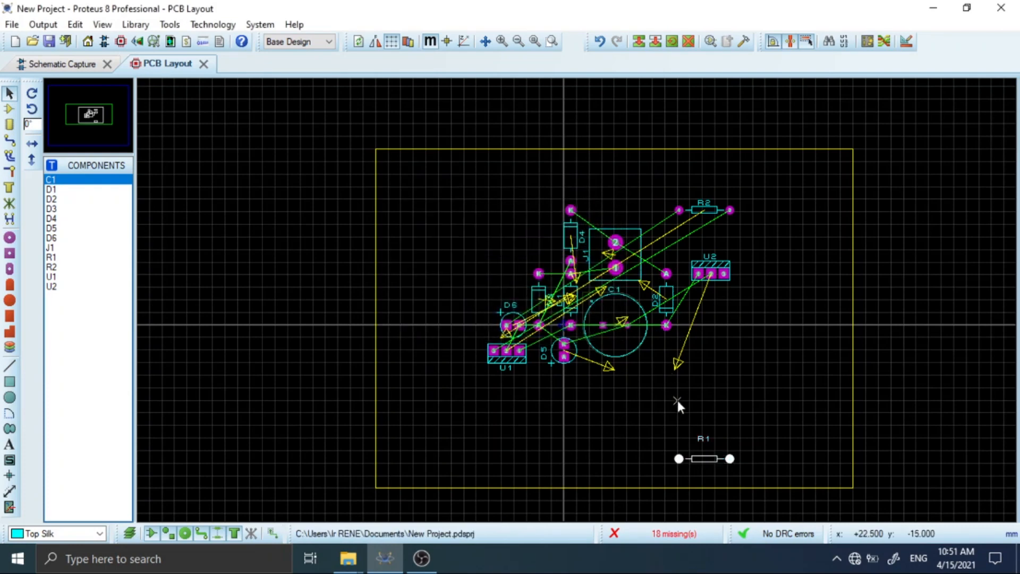
left_click(600, 40)
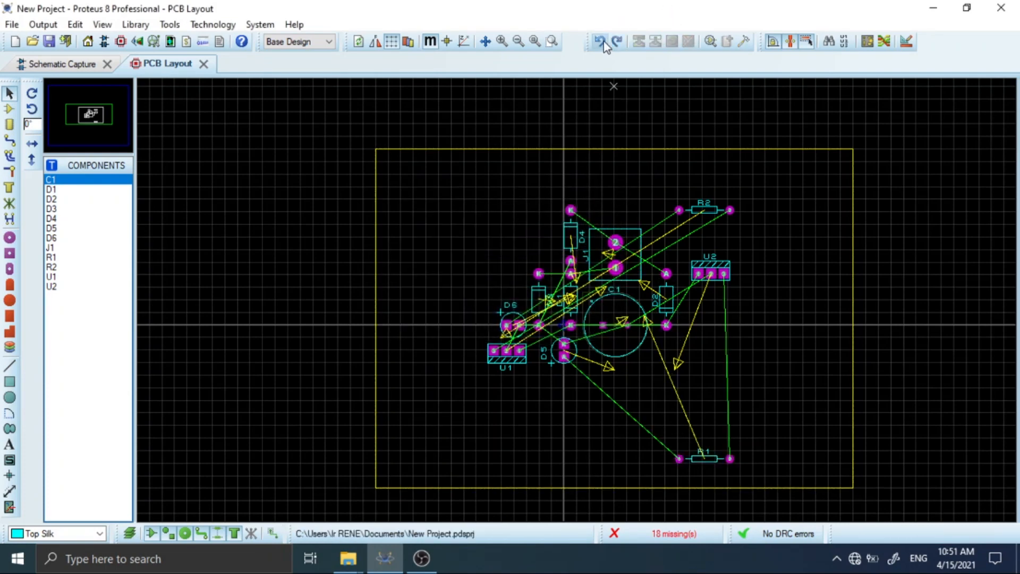
Move resistor R1 up and to the left, just below capacitor C1.
left_click(698, 466)
left_click_drag(702, 464, 666, 387)
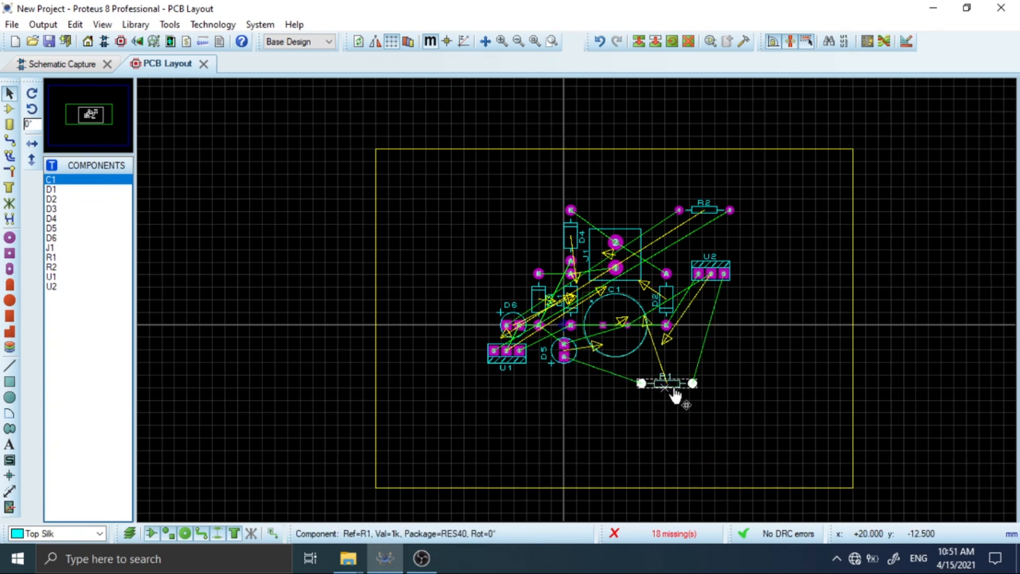
left_click(859, 483)
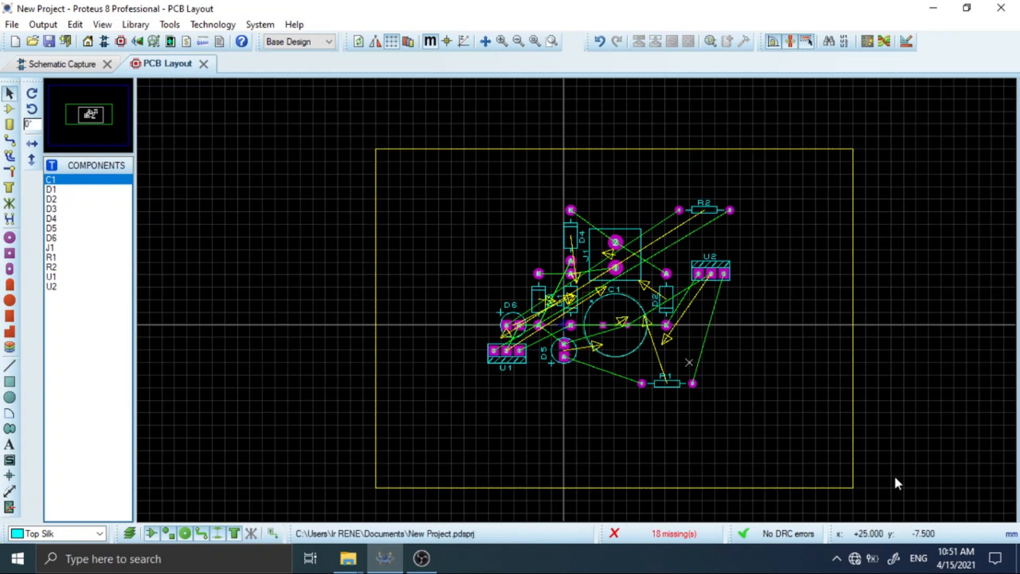
Shrink the board outline from its lower-right and upper-left corners to fit more closely around the components.
left_click(853, 487)
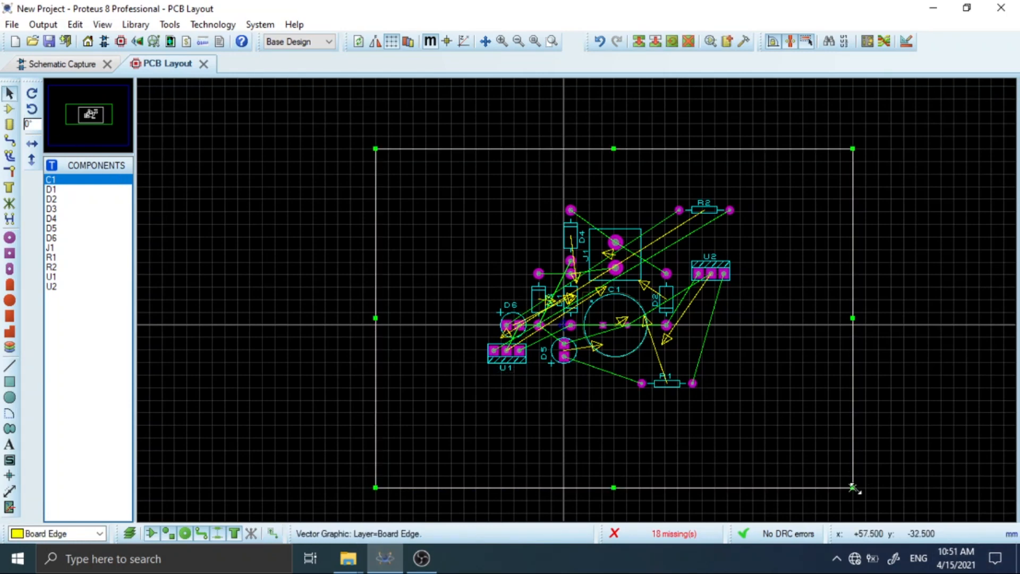
left_click_drag(853, 486, 764, 425)
left_click_drag(373, 149, 464, 161)
left_click(483, 225)
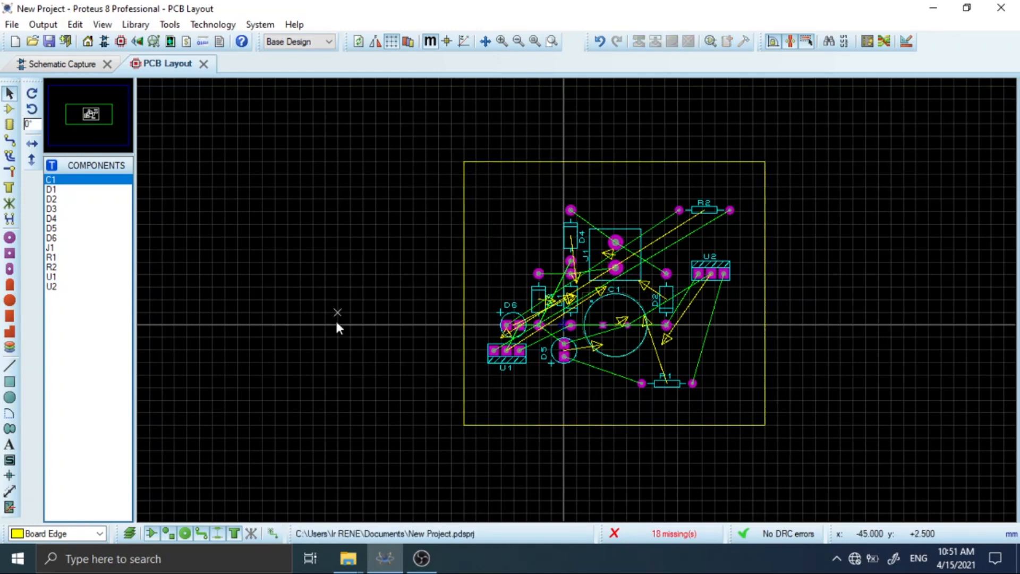
Set the width of the DEFAULT trace style to 25th, updating the defaults.
left_click(9, 140)
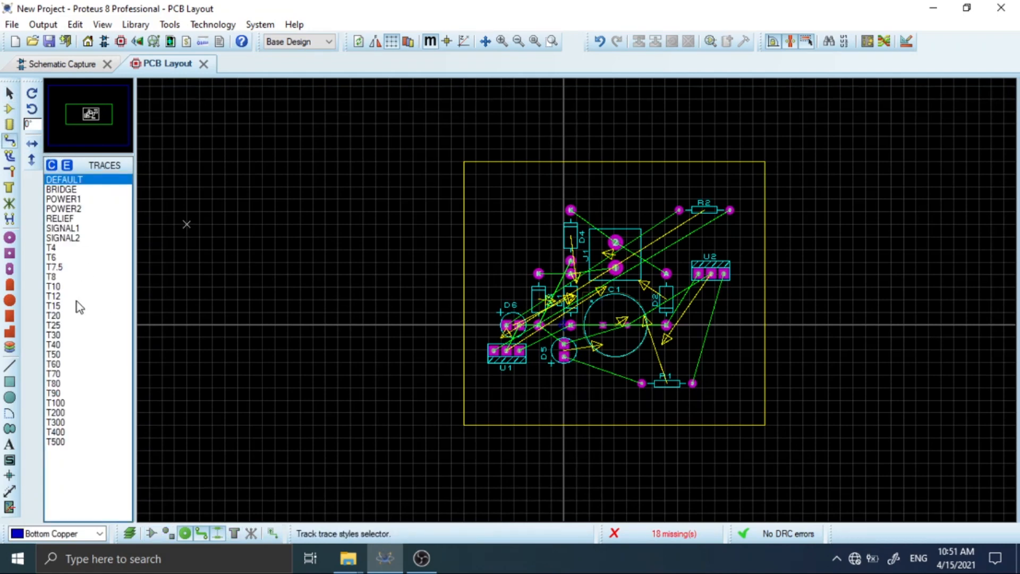
double_click(61, 182)
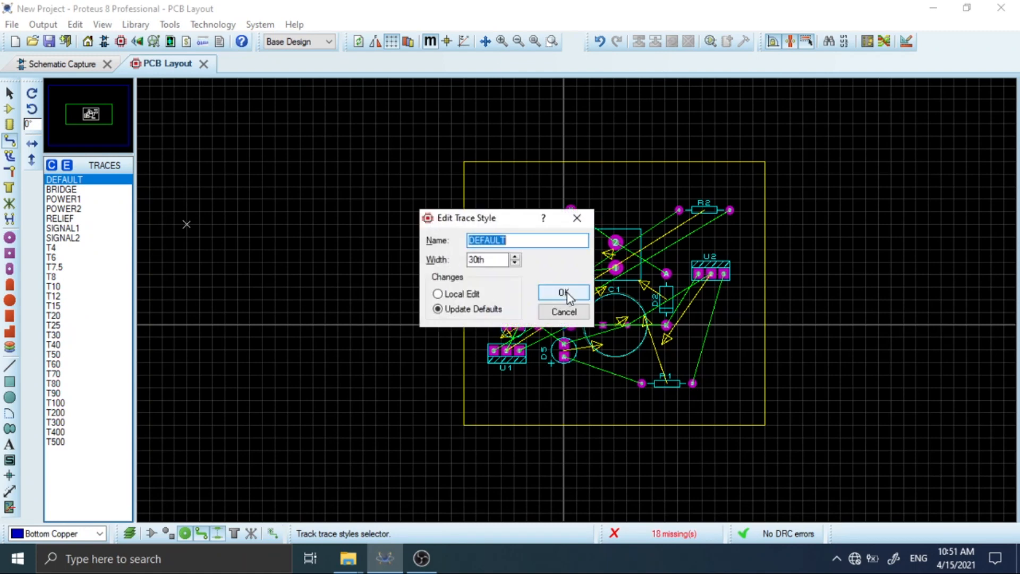
left_click(515, 262)
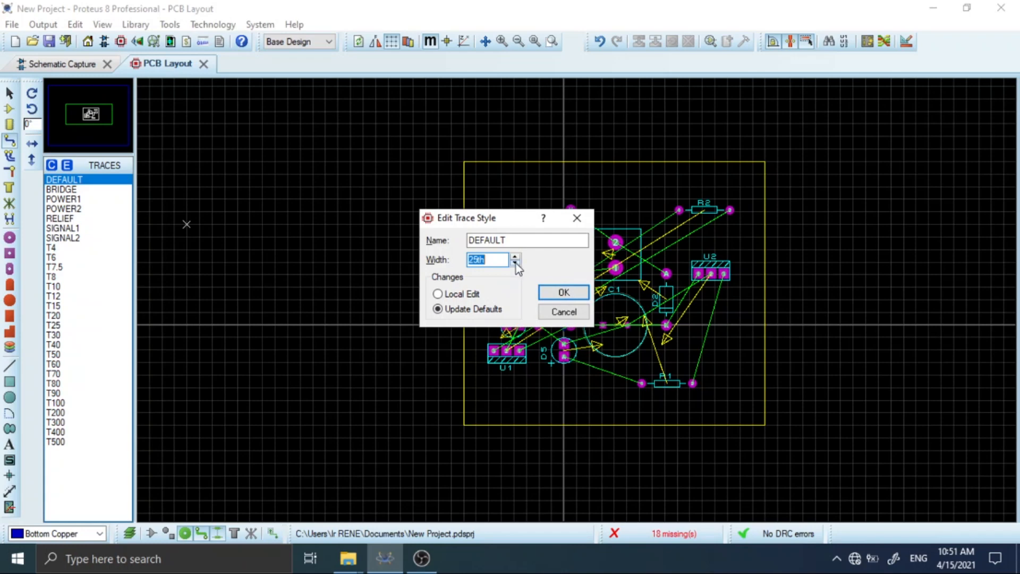
left_click(562, 291)
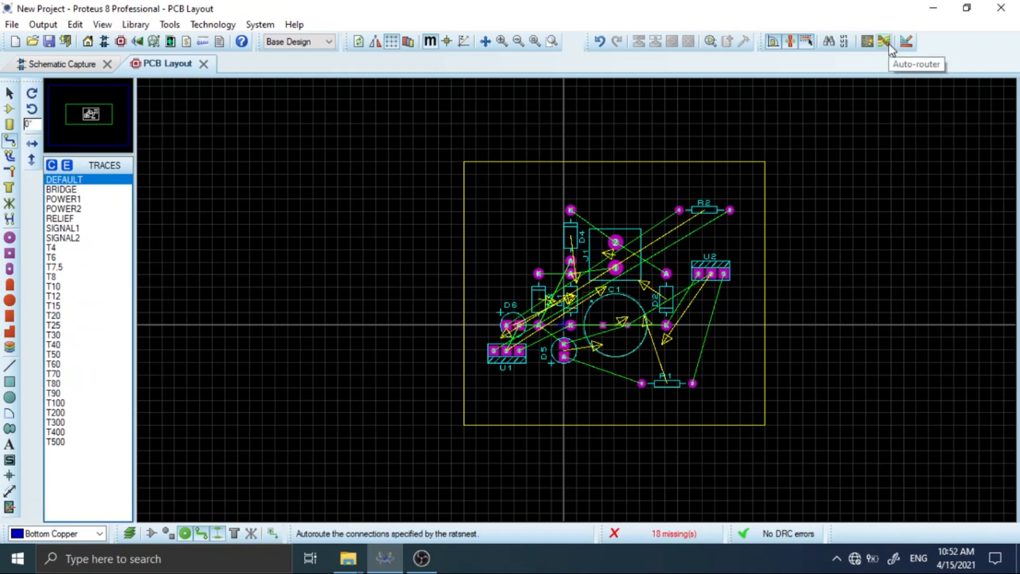
Auto-route the board using the basic schedule and the default router settings.
left_click(168, 25)
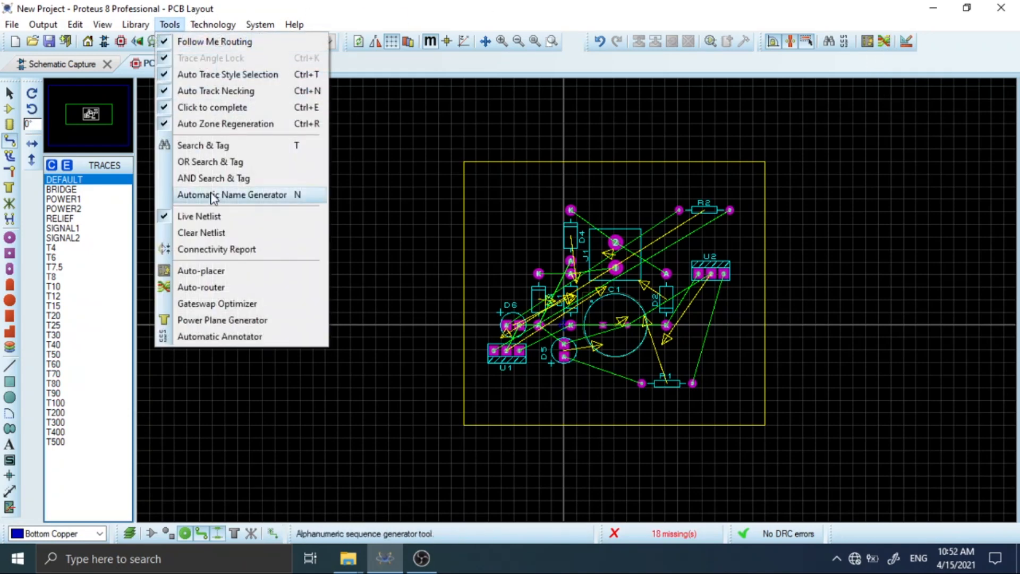
left_click(890, 47)
left_click(891, 48)
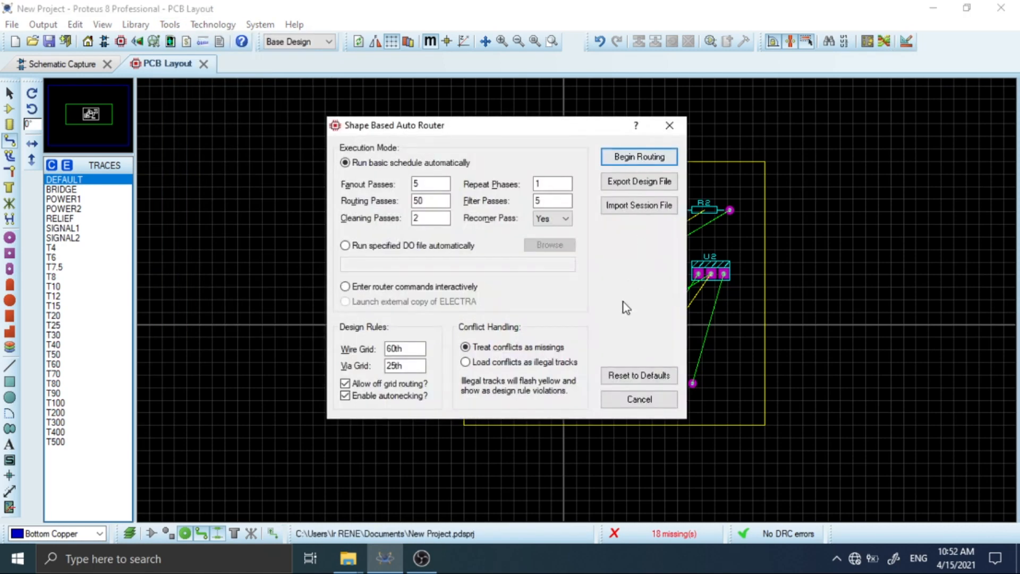
left_click(620, 159)
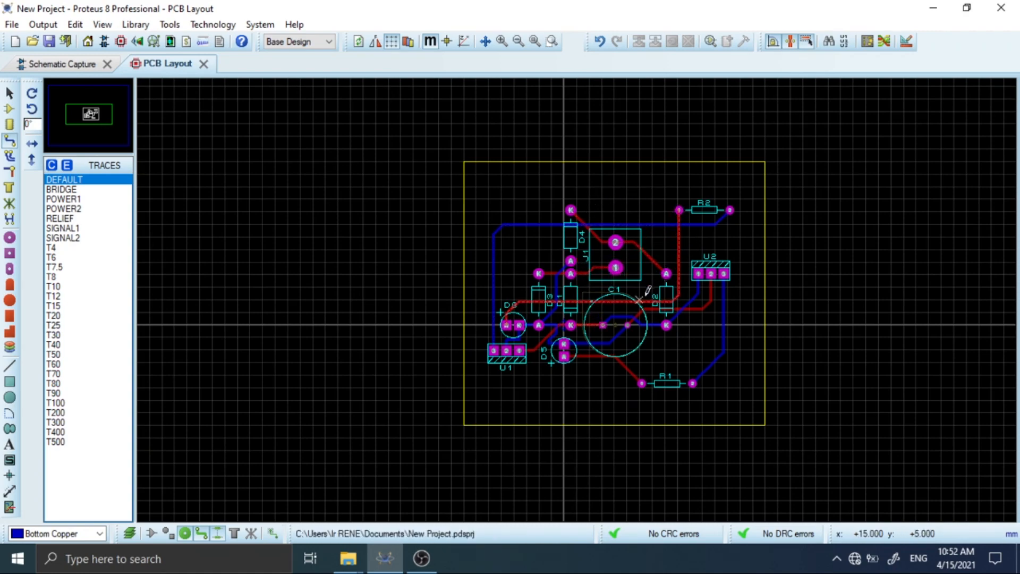
Examine the routed tracks up close and check which copper layers are available.
scroll(640, 300, "down", 1)
scroll(620, 301, "up", 1)
scroll(577, 299, "up", 1)
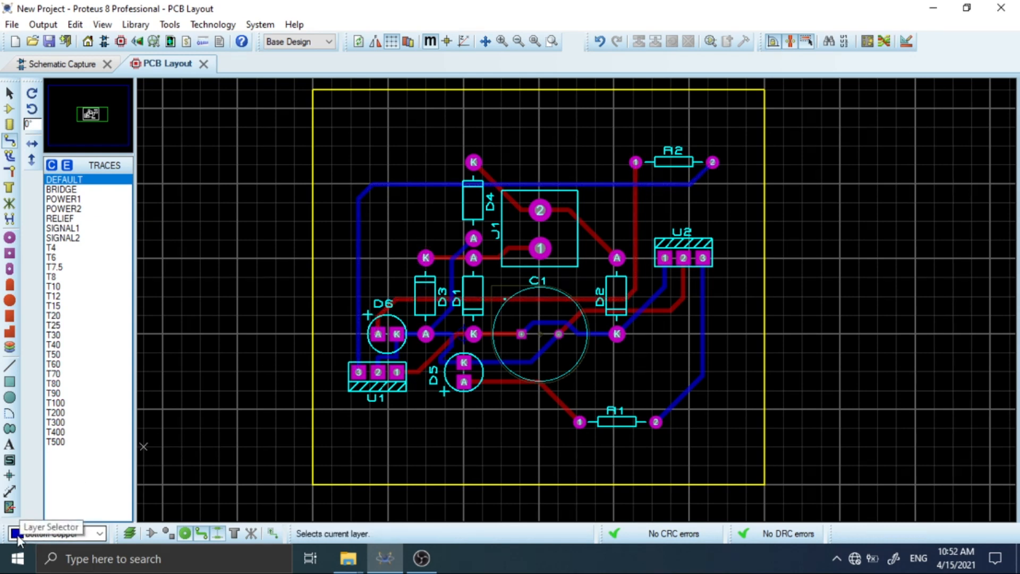
left_click(47, 537)
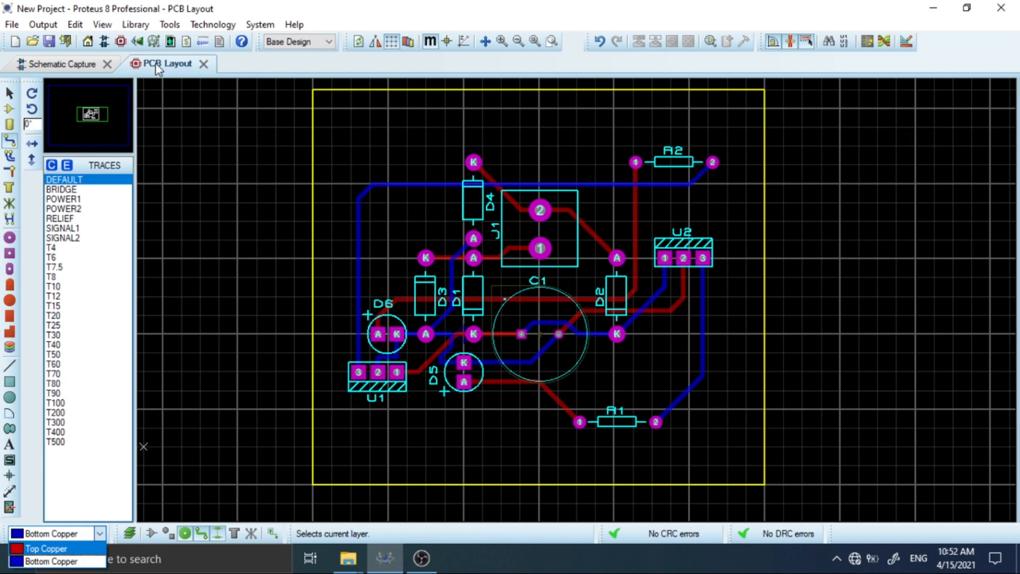
Show the board in the 3D Visualizer and inspect both its component side and its underside.
left_click(141, 49)
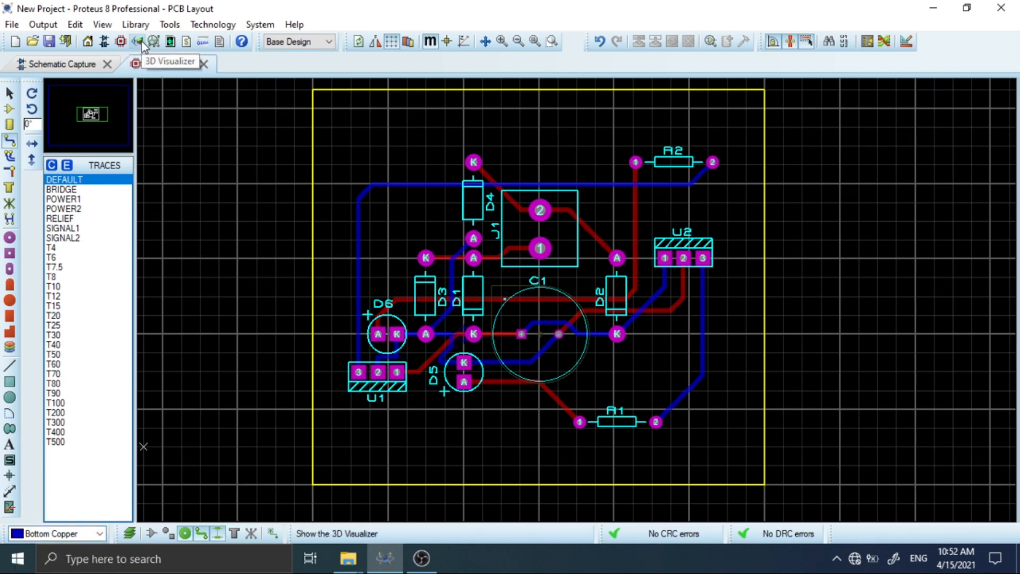
left_click(139, 43)
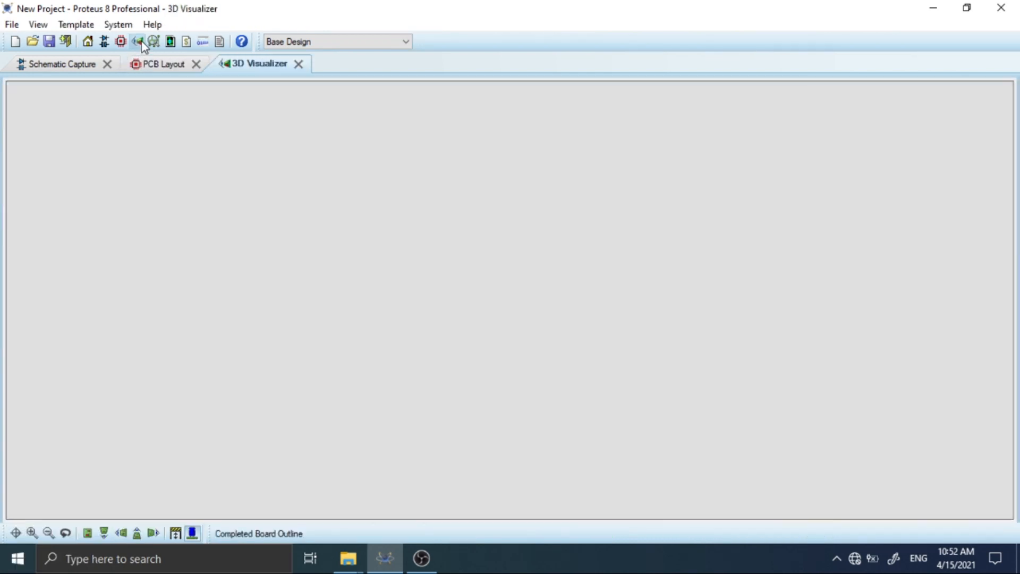
left_click_drag(510, 300, 510, 333)
left_click(510, 301)
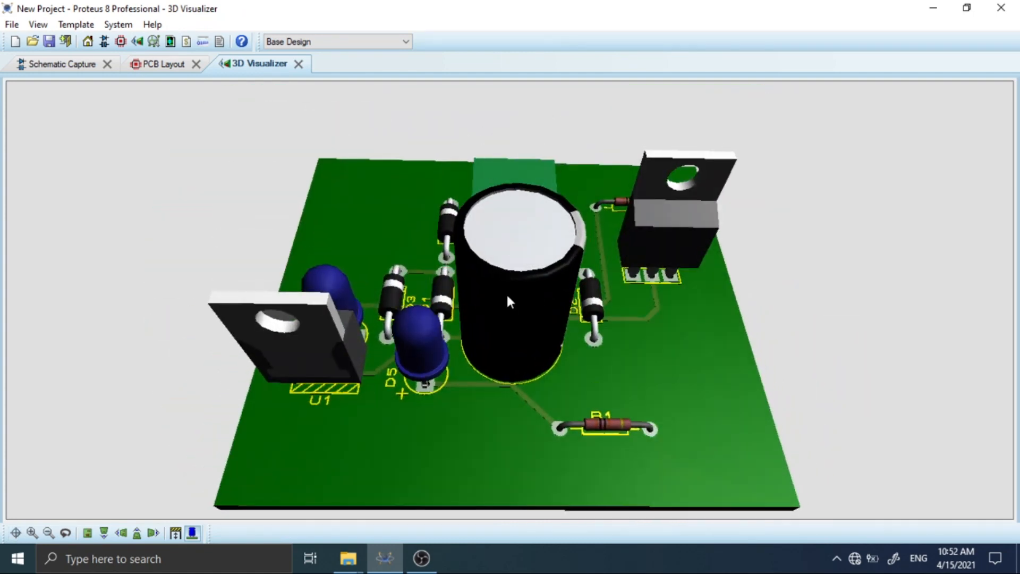
left_click(490, 289)
left_click(497, 250)
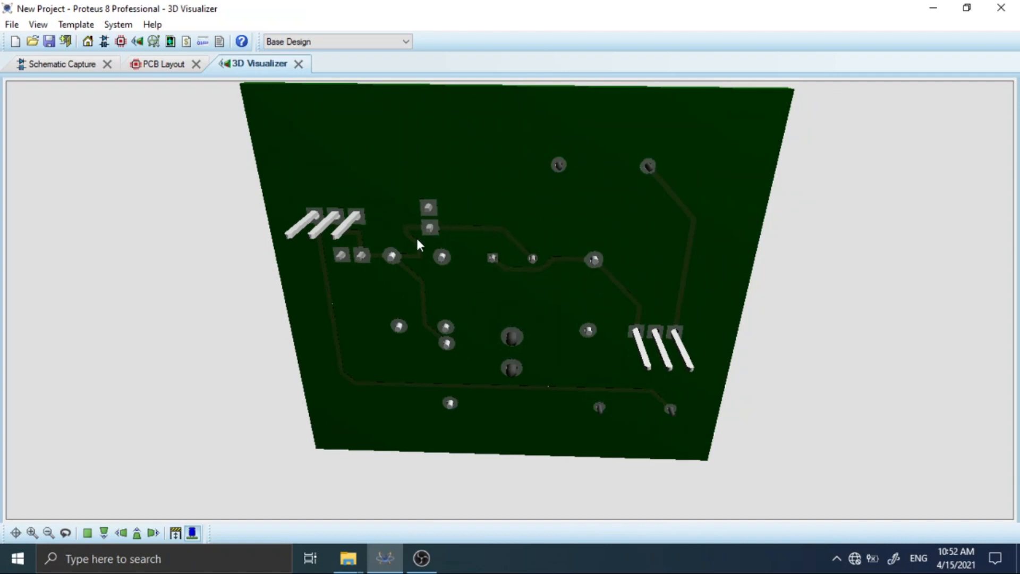
left_click(485, 216)
left_click(510, 301)
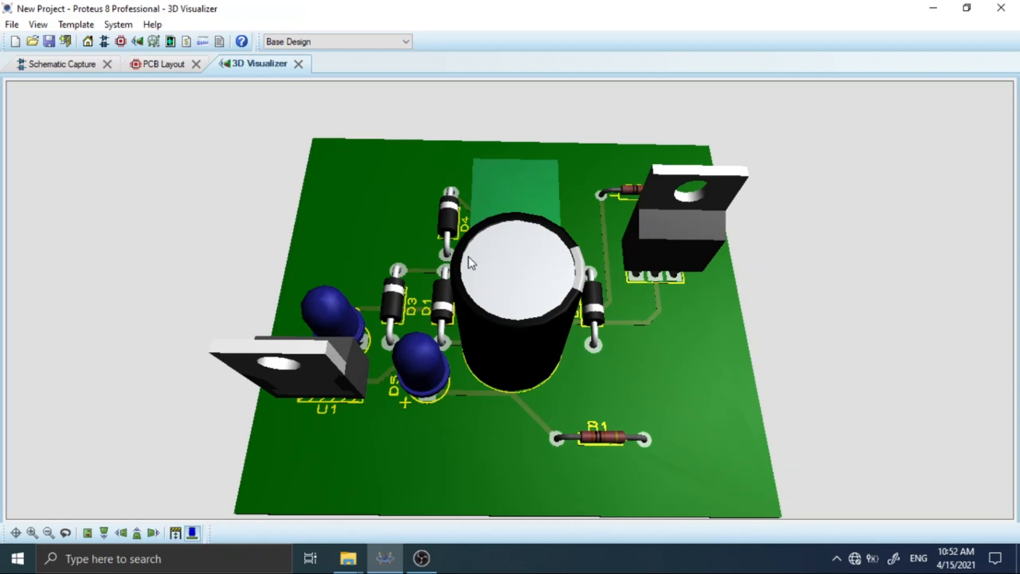
Return to the PCB layout and check the copper layer choices again, keeping Bottom Copper as the current layer.
left_click(159, 63)
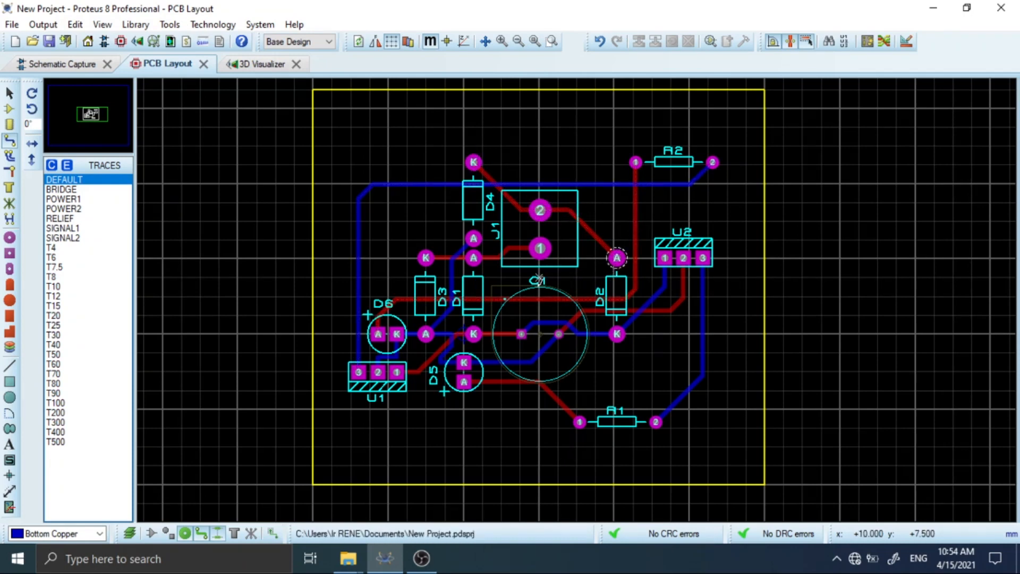
left_click(70, 533)
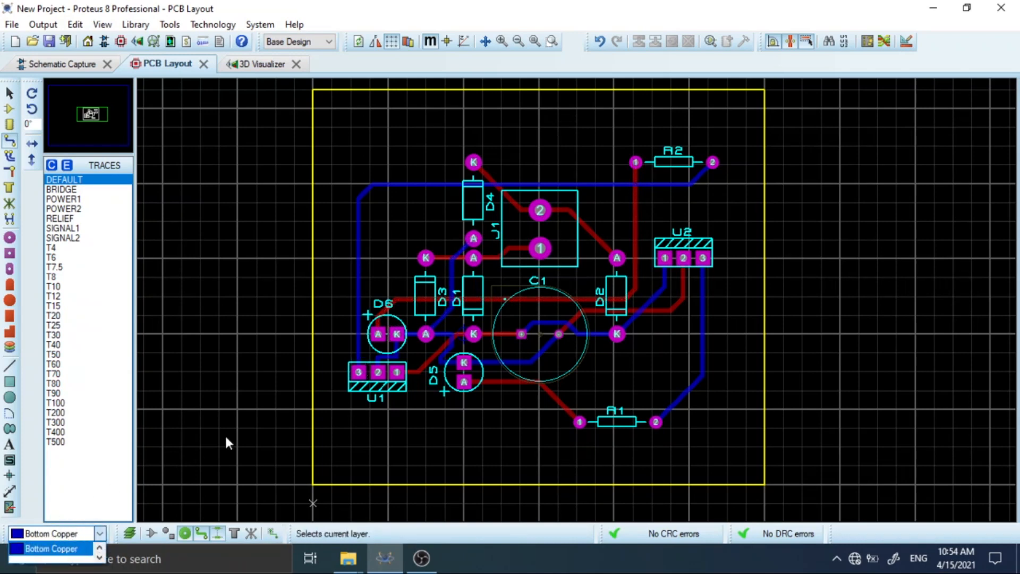
left_click(543, 209)
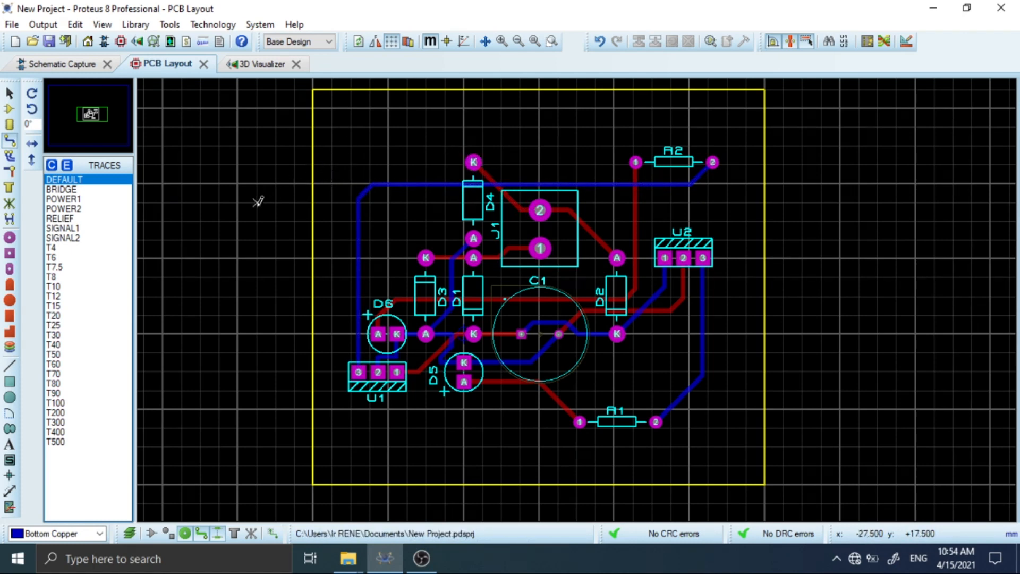
Search the package library for "link" and pick the 300th wire link package LINK30.
left_click(9, 127)
left_click(51, 165)
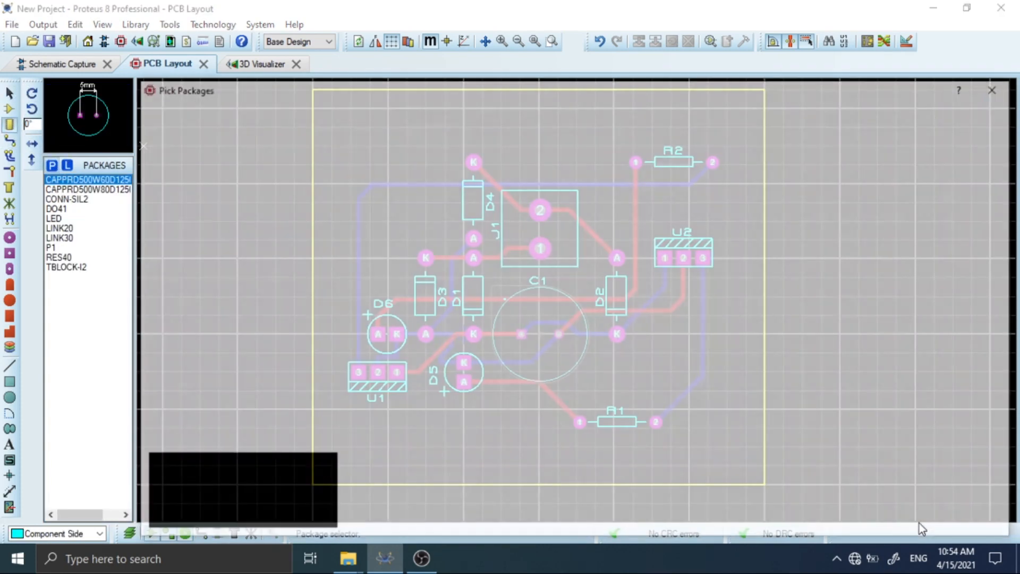
type("link")
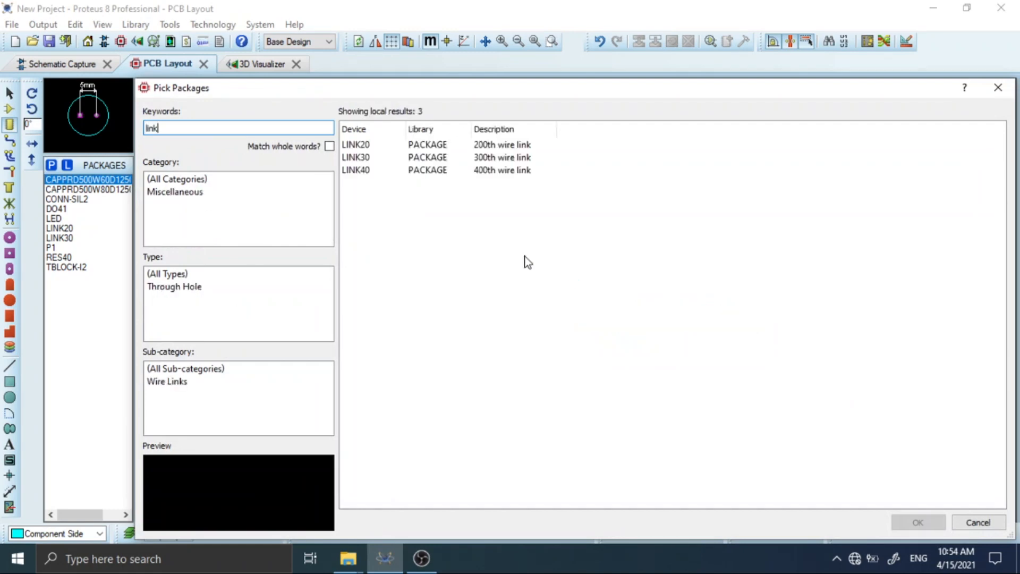
left_click(444, 157)
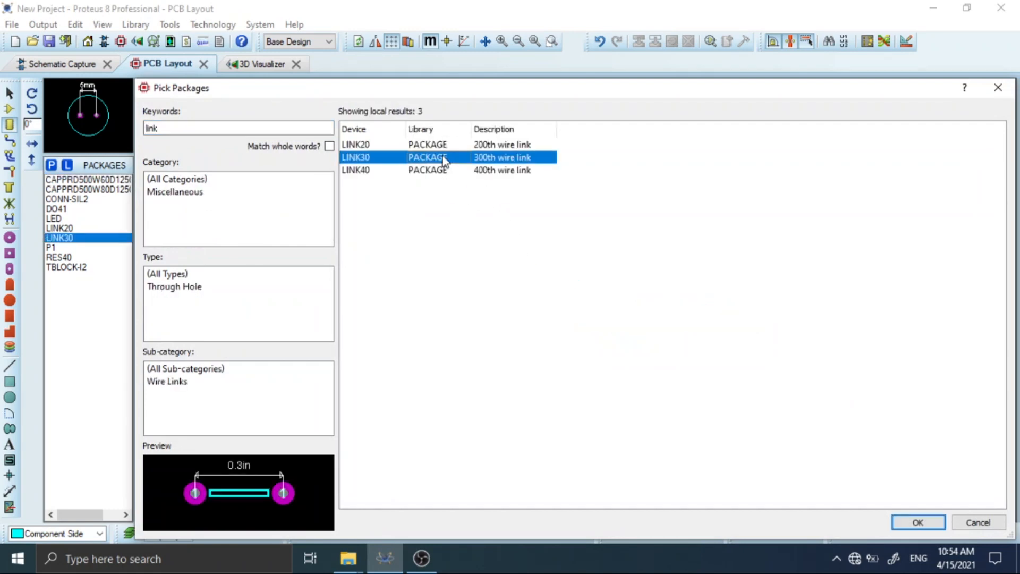
left_click(917, 522)
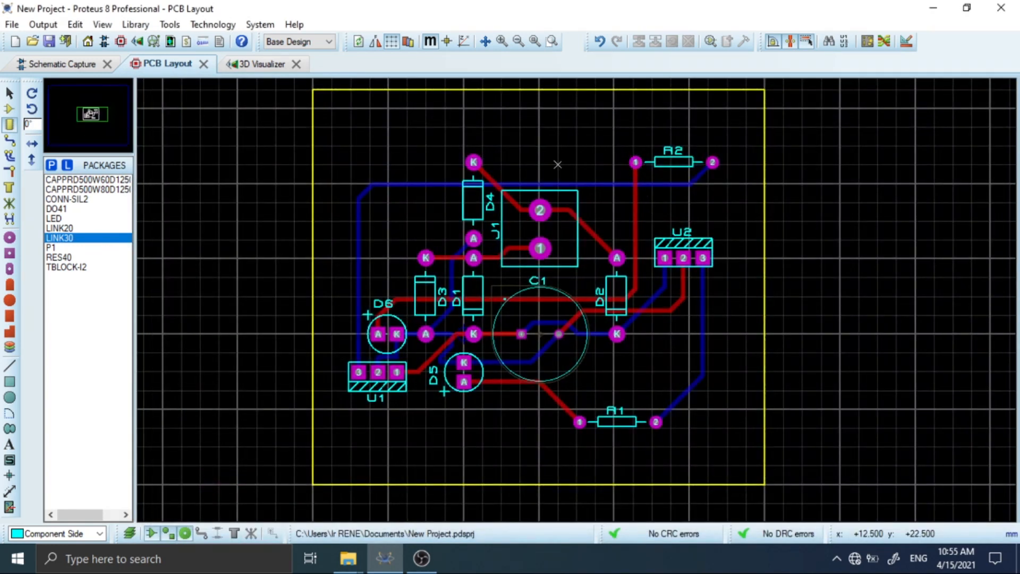
Place the LINK30 wire link rotated 90° between J1 and R2, spanning the long horizontal bottom-copper track.
left_click(558, 164)
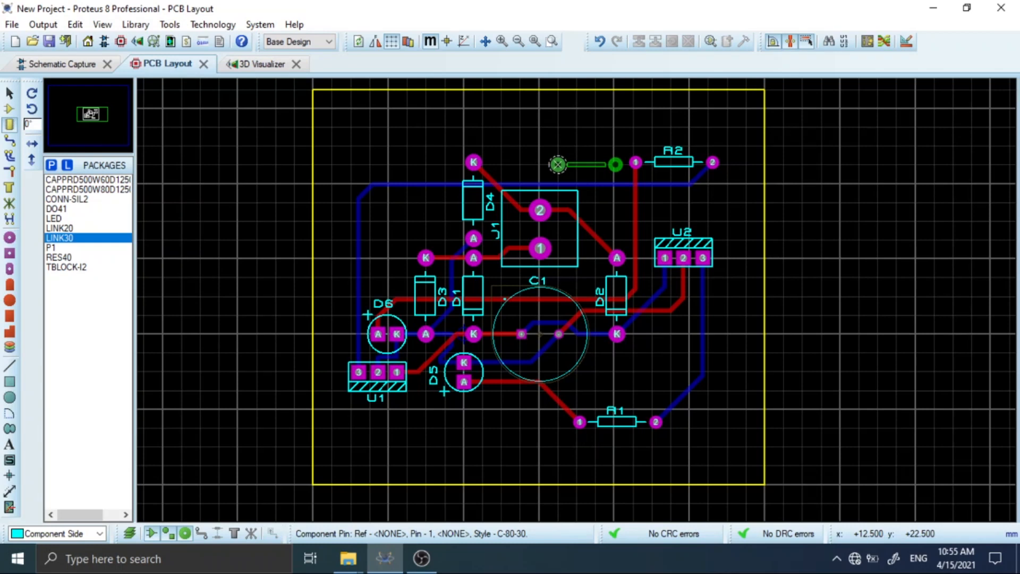
key("KP_Add")
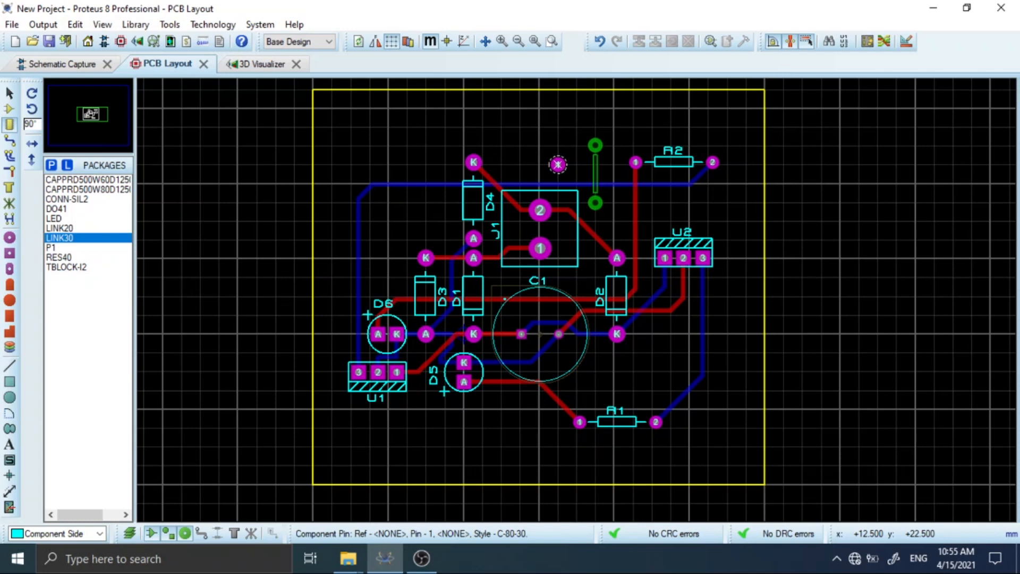
left_click(558, 164)
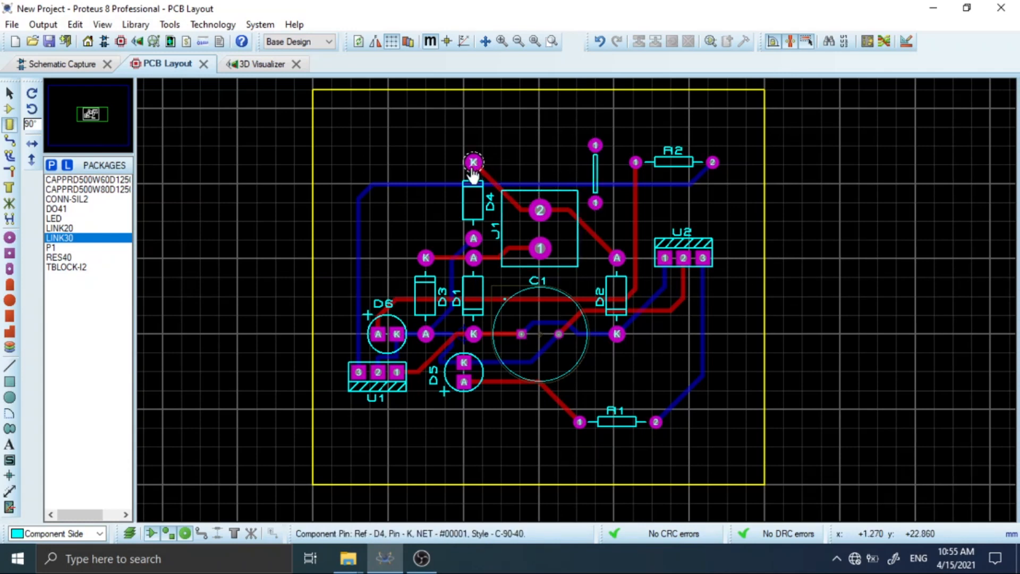
Delete the top-copper track between D4's K pad and pin 2 of J1.
left_click(494, 174)
left_click(9, 94)
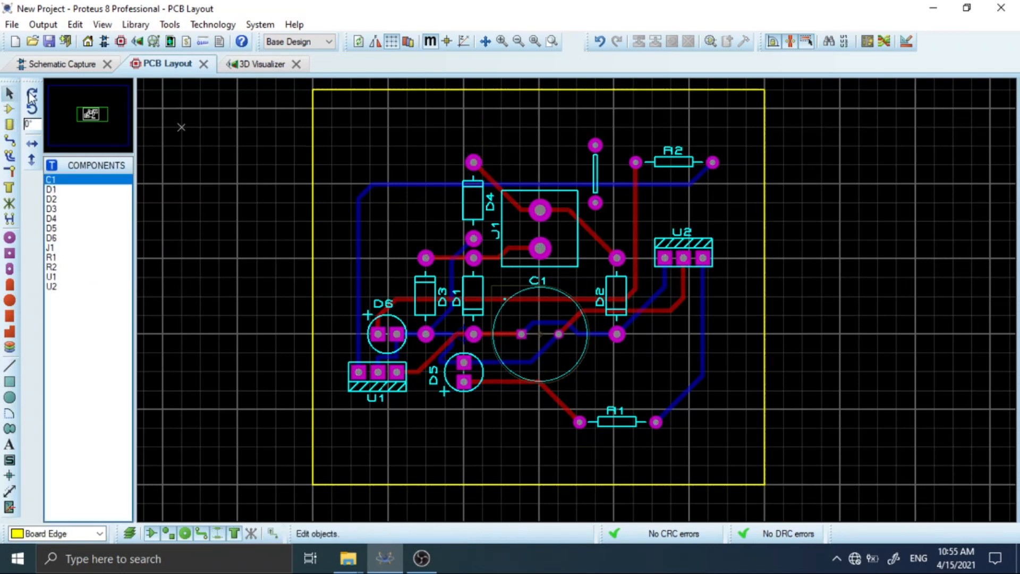
left_click(489, 180)
right_click(489, 179)
right_click(489, 180)
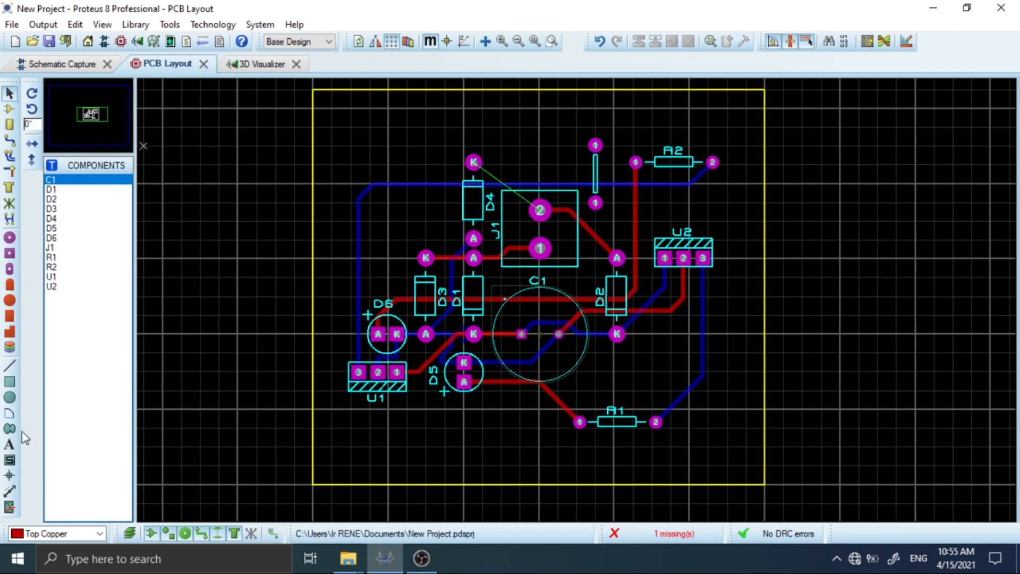
Route a Bottom Copper track from D4's K pad to the wire link's upper pad.
left_click(38, 534)
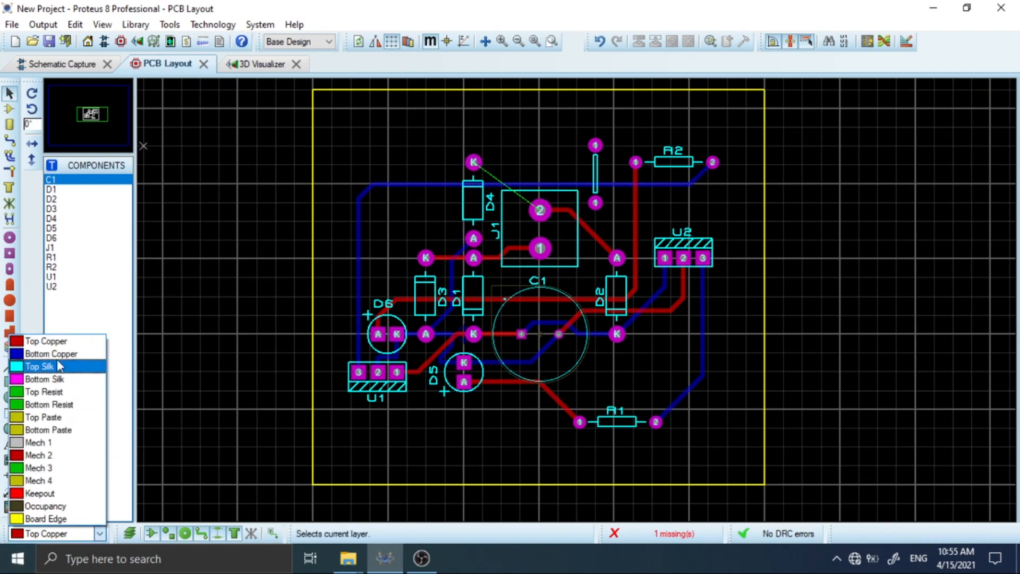
left_click(11, 143)
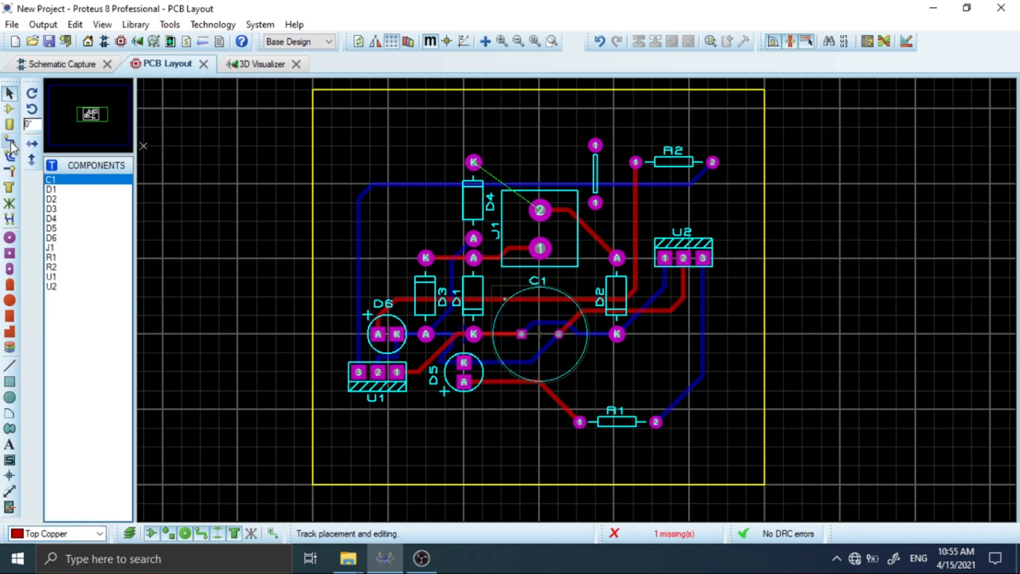
left_click(10, 141)
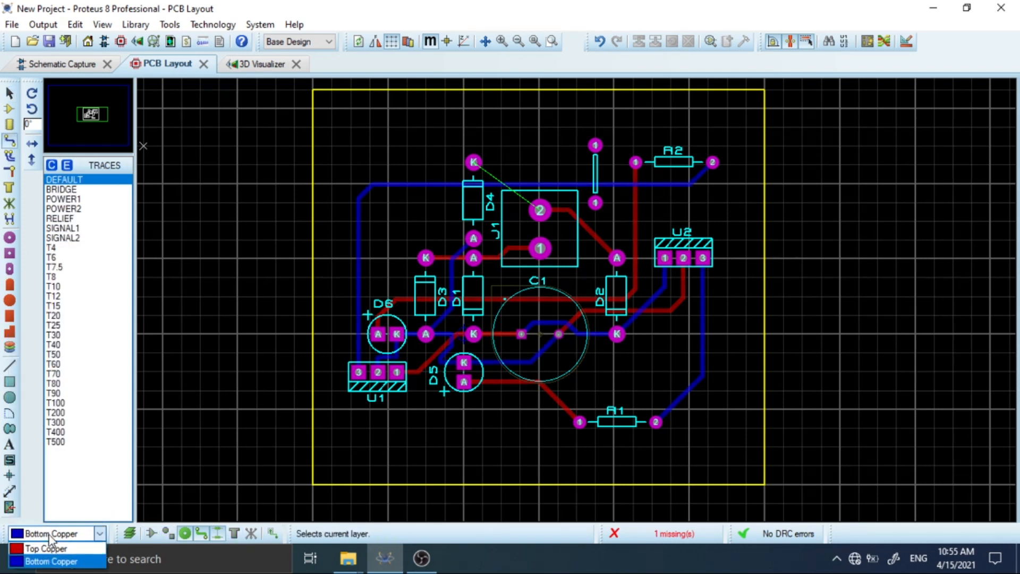
left_click(51, 566)
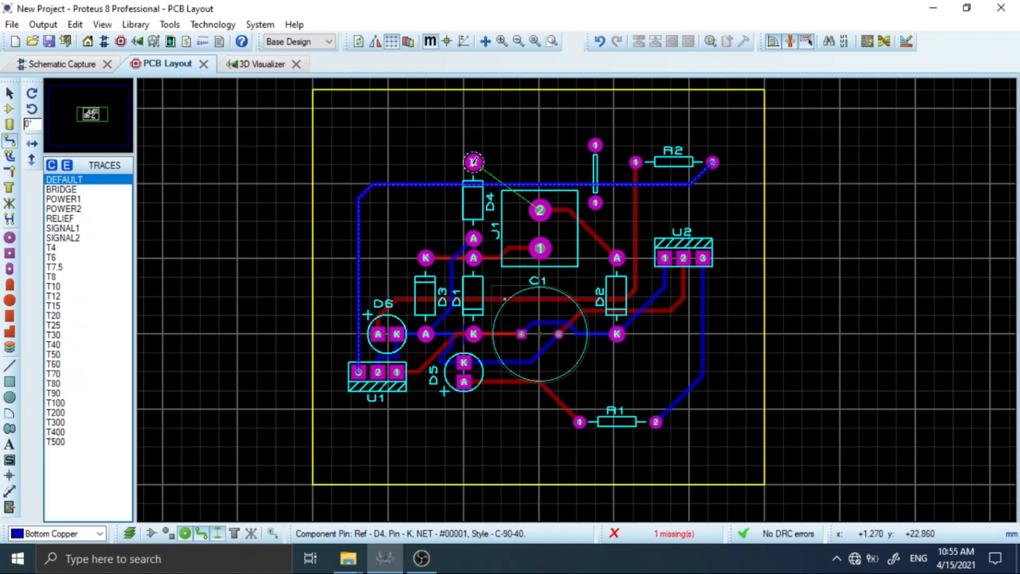
left_click(474, 162)
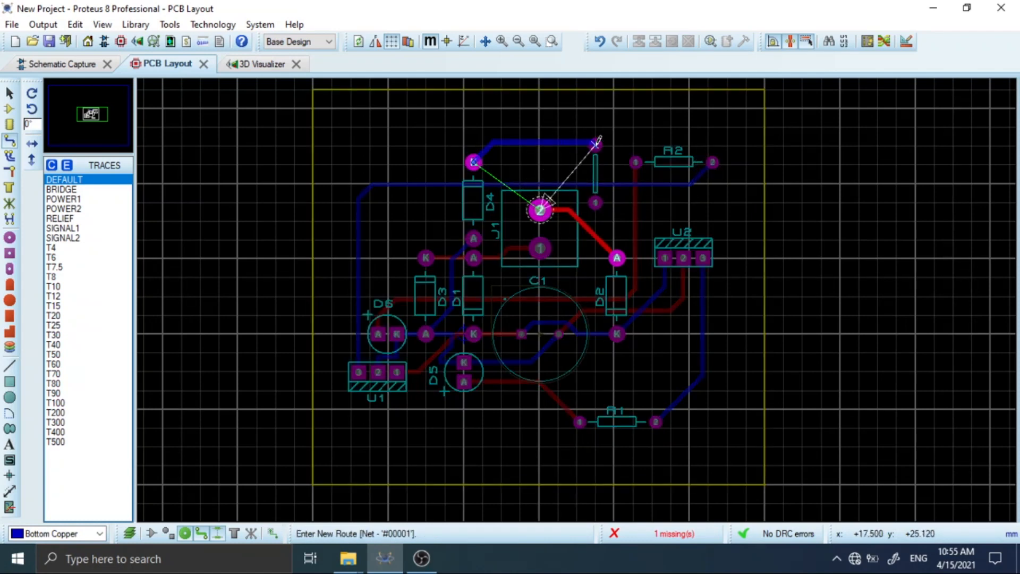
double_click(596, 145)
right_click(606, 168)
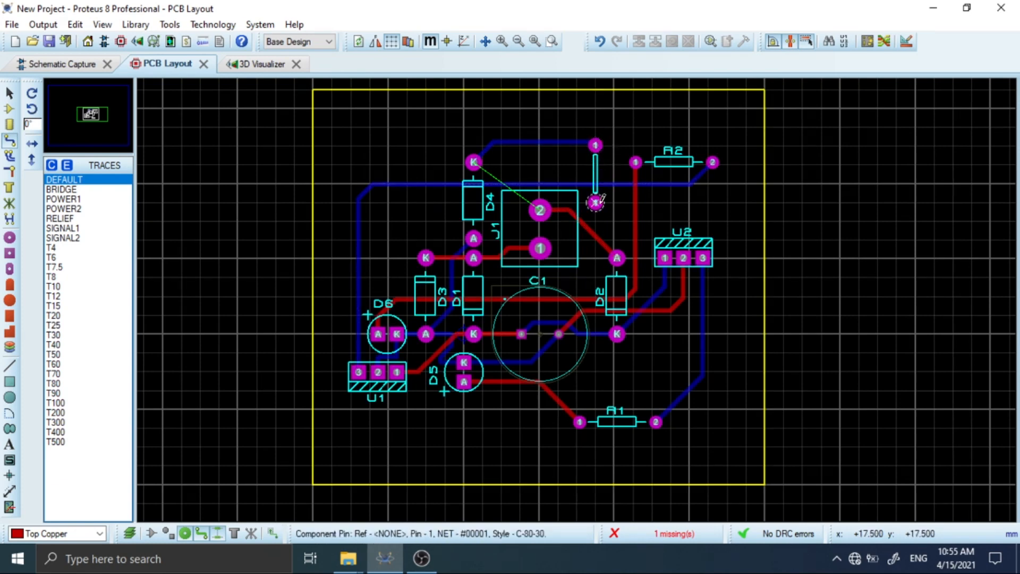
Route a Bottom Copper track from pin 2 of J1 to the wire link's lower pad.
left_click(595, 203)
right_click(593, 207)
left_click(30, 531)
left_click(37, 559)
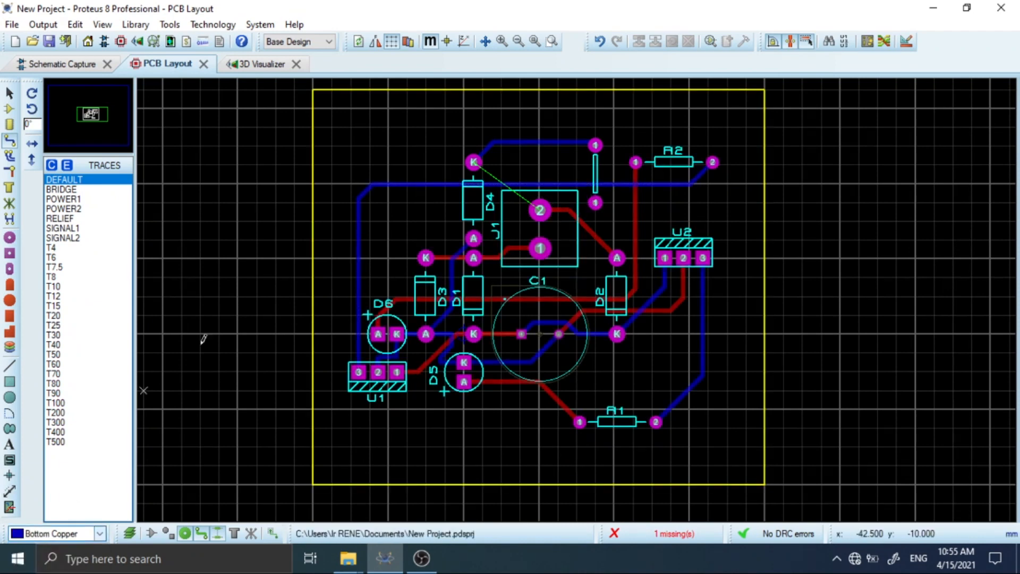
left_click(541, 208)
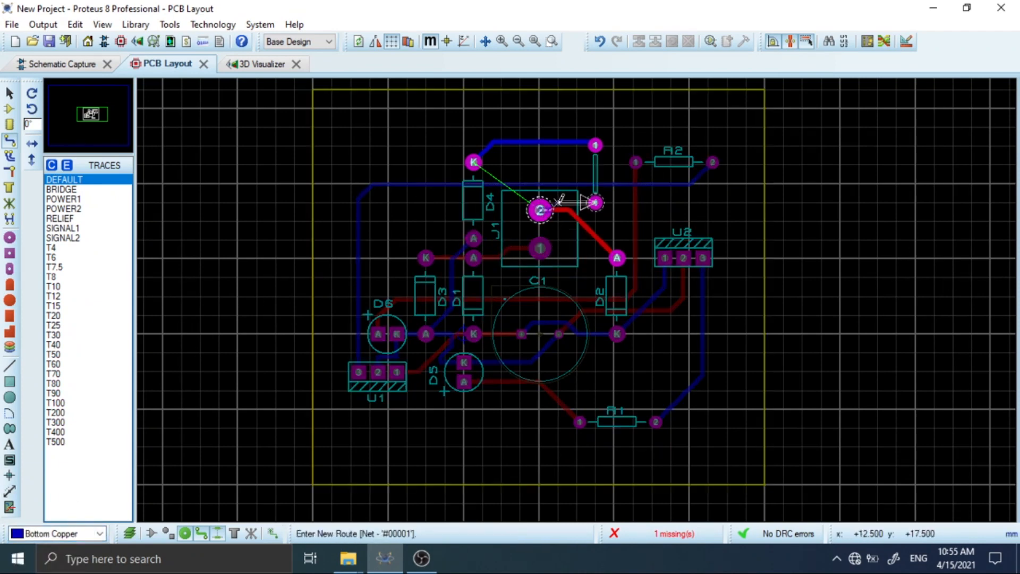
left_click(596, 202)
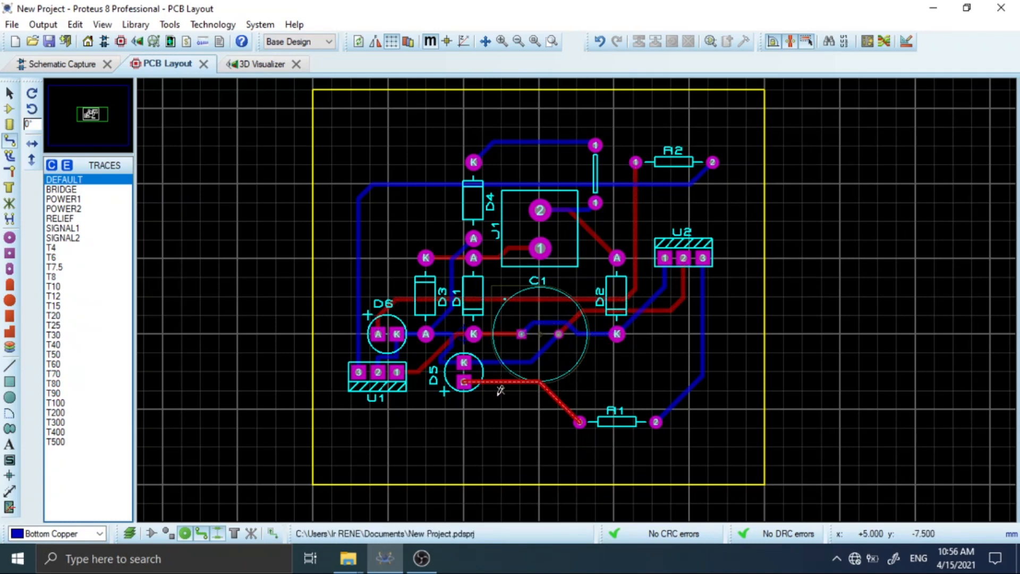
Delete the top-copper track between D5's A pad and pin 1 of R1.
left_click(9, 93)
left_click(503, 381)
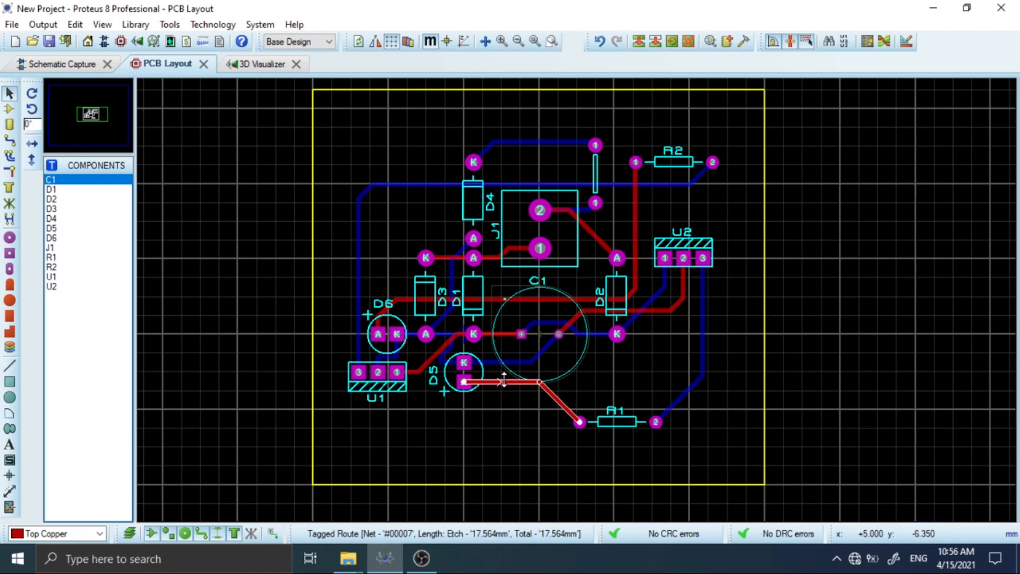
right_click(502, 383)
left_click(555, 205)
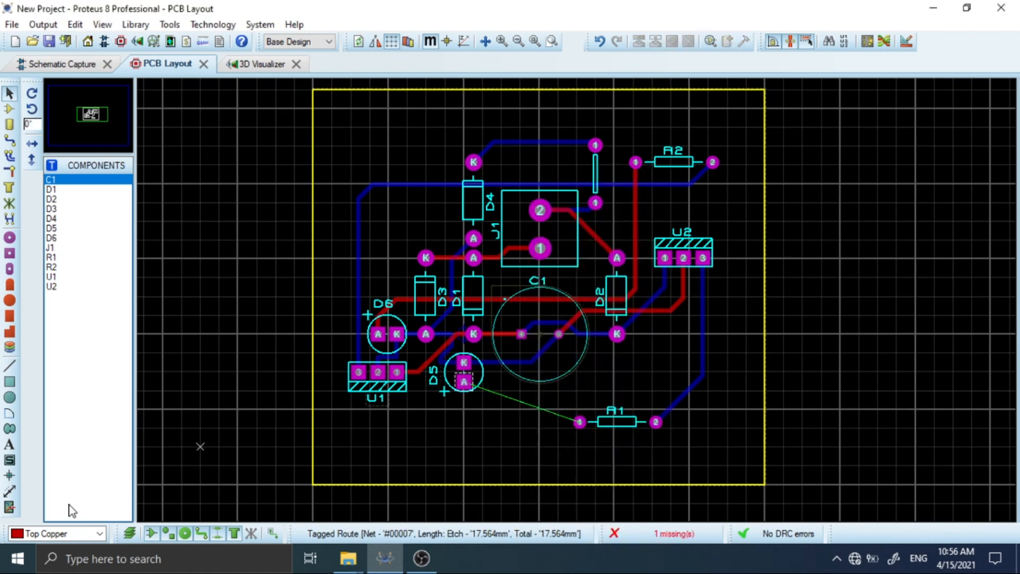
Route a Bottom Copper track from D5's A pad to pin 1 of R1, passing below C1.
left_click(11, 143)
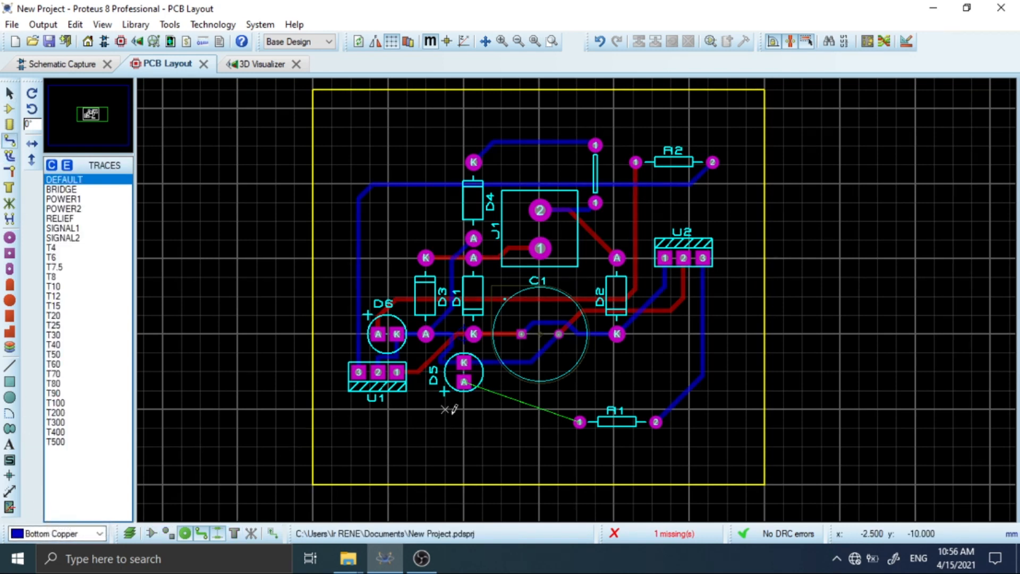
left_click(464, 380)
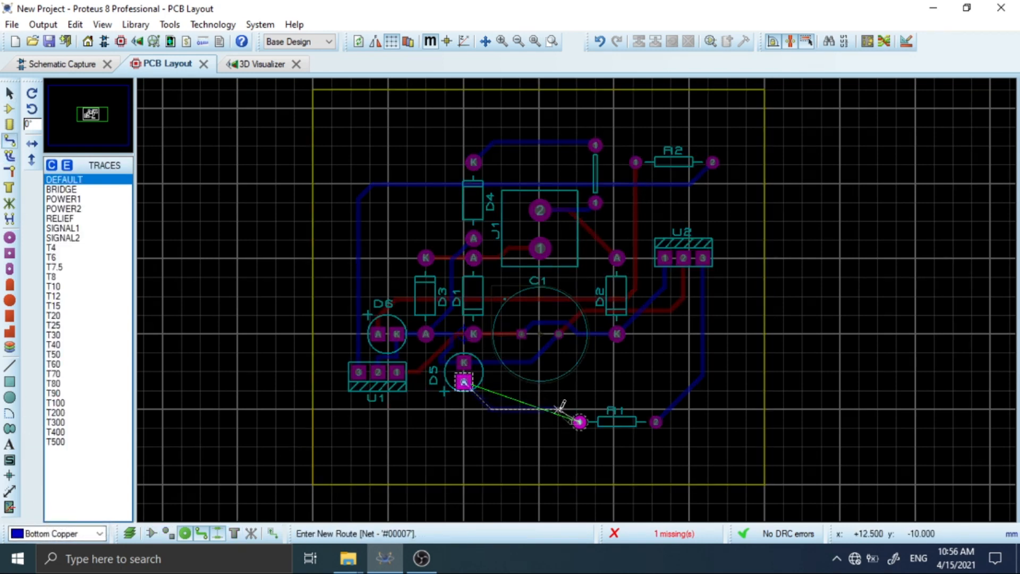
left_click(581, 421)
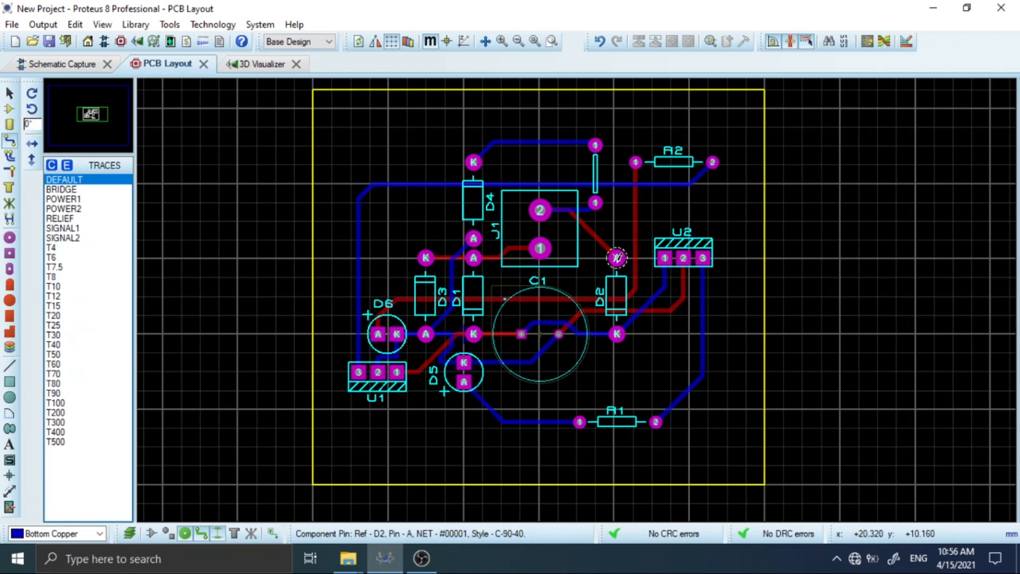
Replace the top-copper track between J1 and D2 with a Bottom Copper track from D2's A pad to the wire link's lower pad.
right_click(603, 237)
right_click(604, 237)
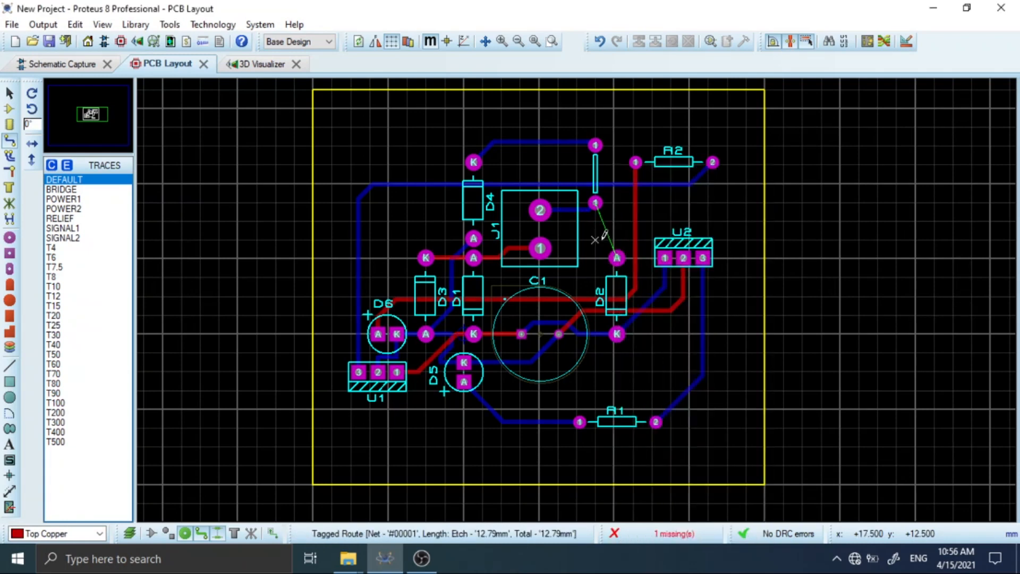
left_click(616, 258)
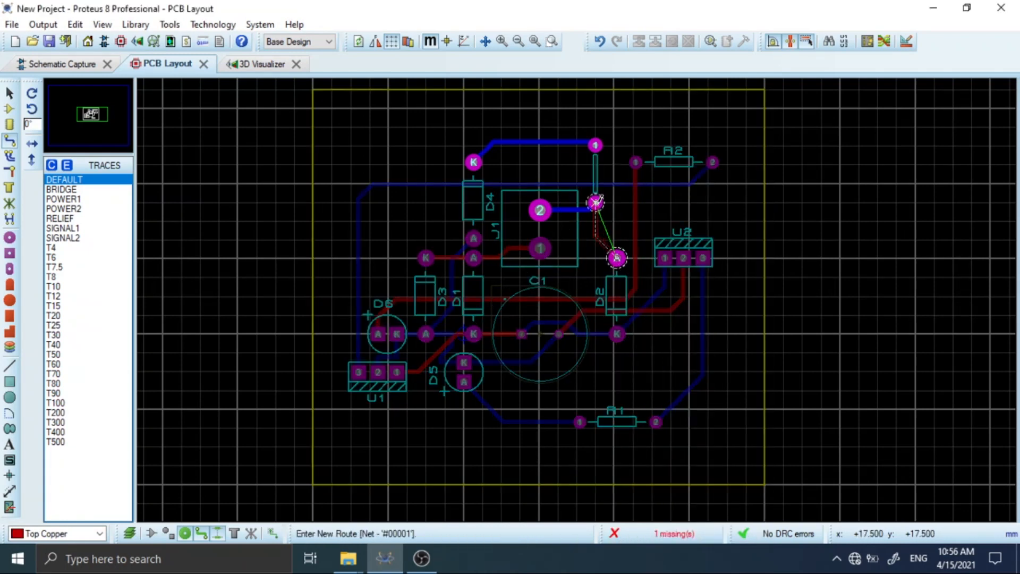
key("Escape")
left_click(62, 533)
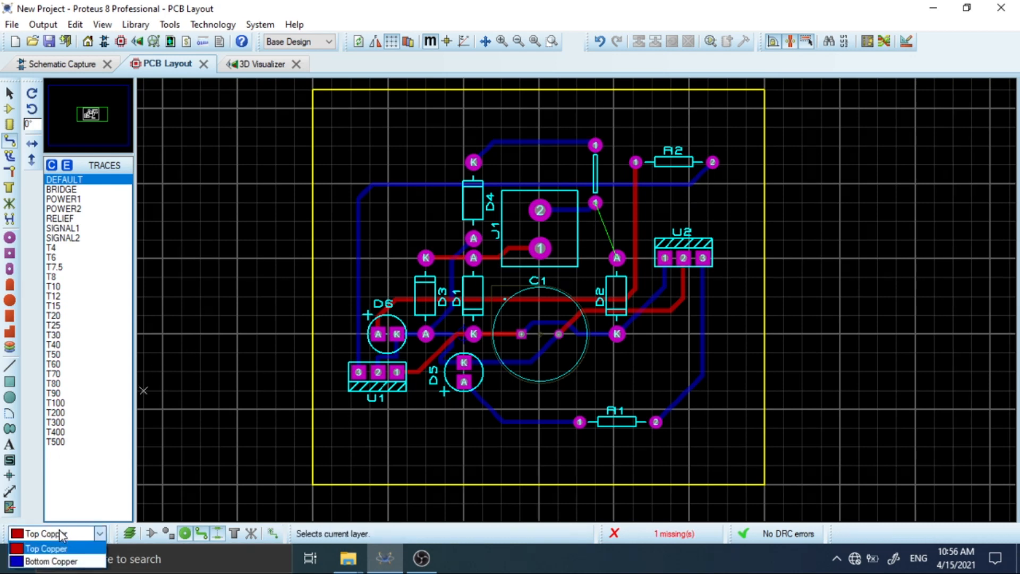
left_click(51, 561)
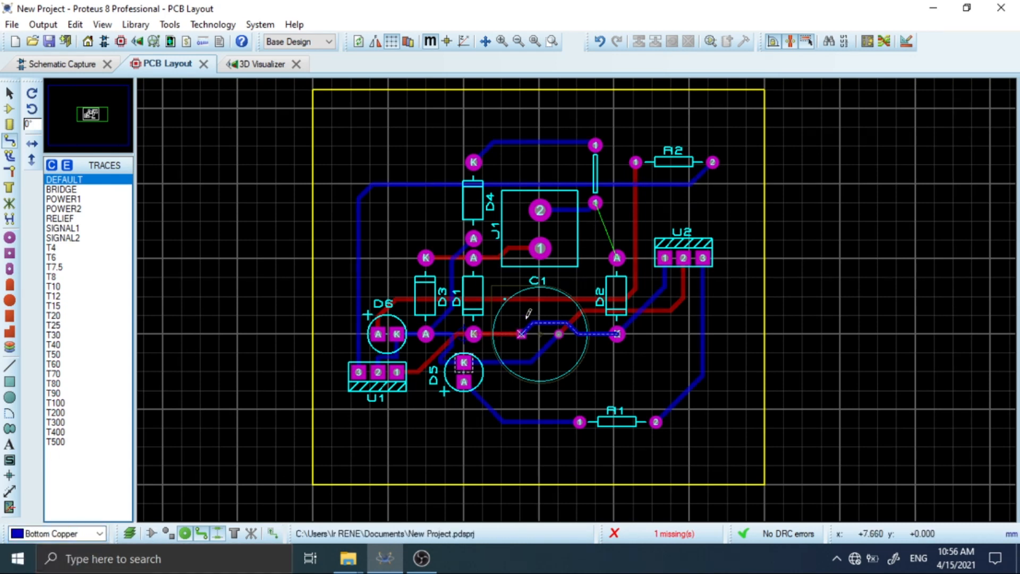
left_click(616, 258)
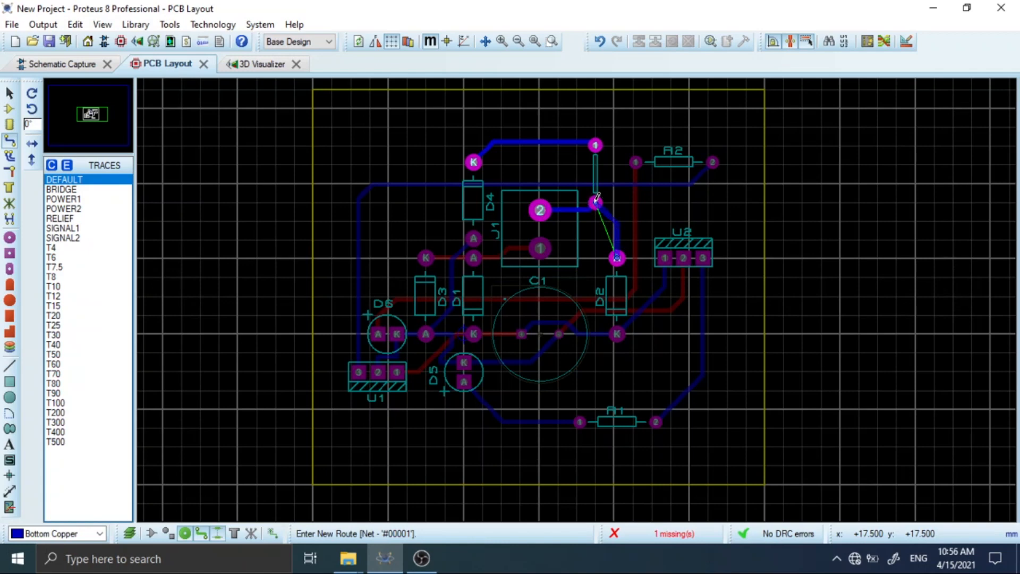
left_click(596, 202)
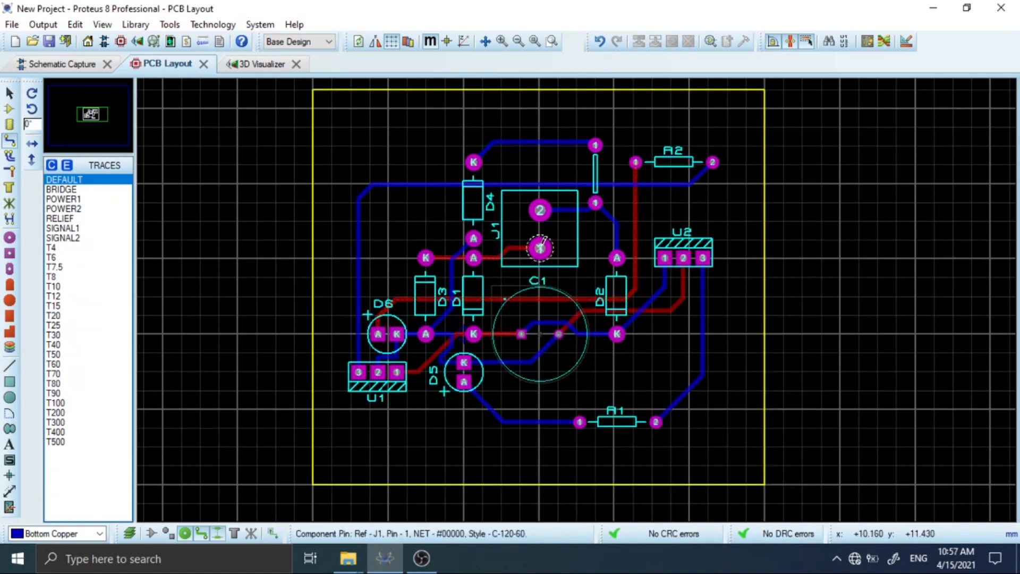
Delete the top-copper track between D3's K pad and D1's A pad.
left_click(537, 246)
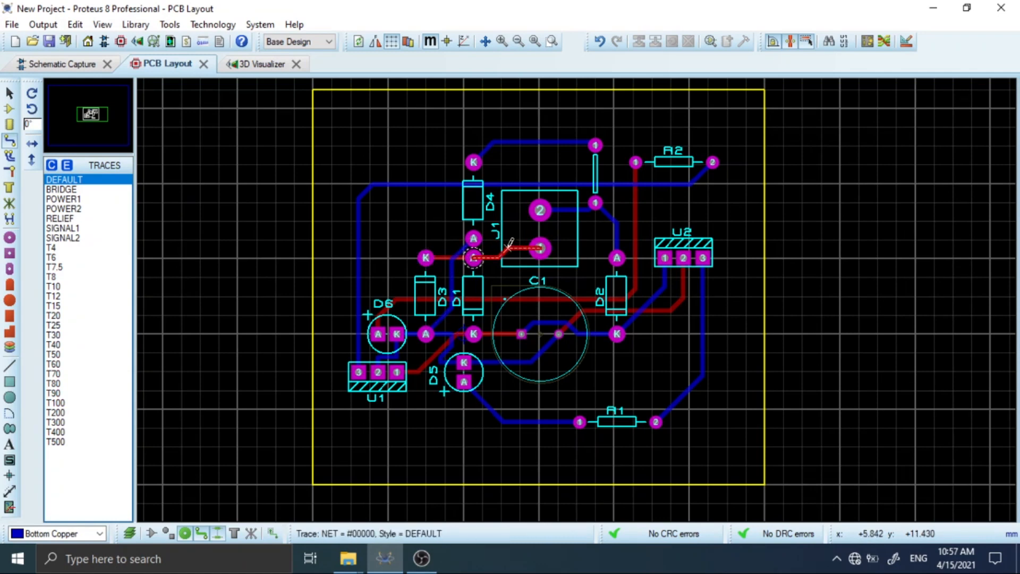
left_click(473, 258)
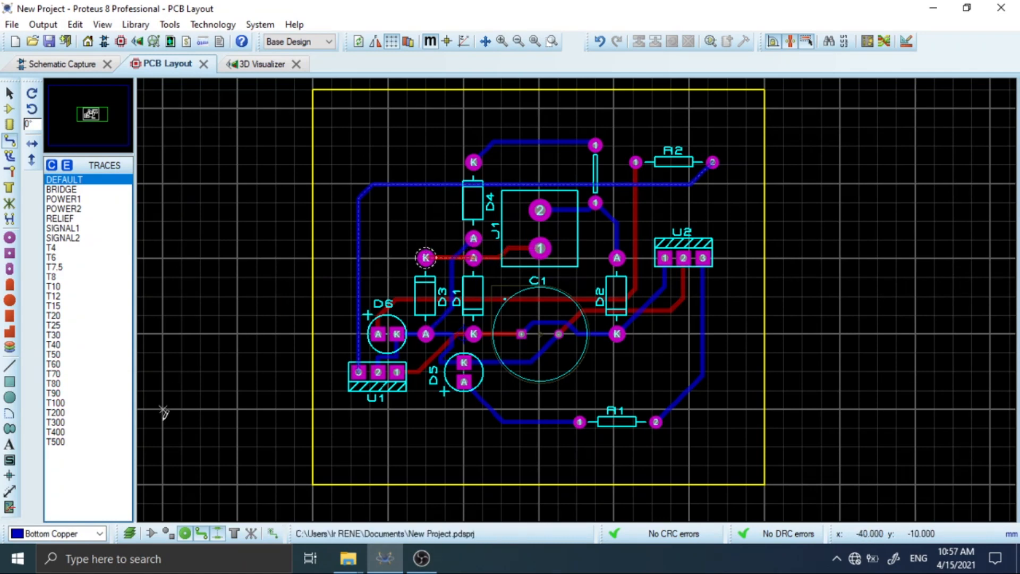
right_click(442, 258)
right_click(442, 258)
Route a Bottom Copper track from D3's K pad around D4's A pad to pin 1 of J1.
left_click(79, 533)
left_click(48, 560)
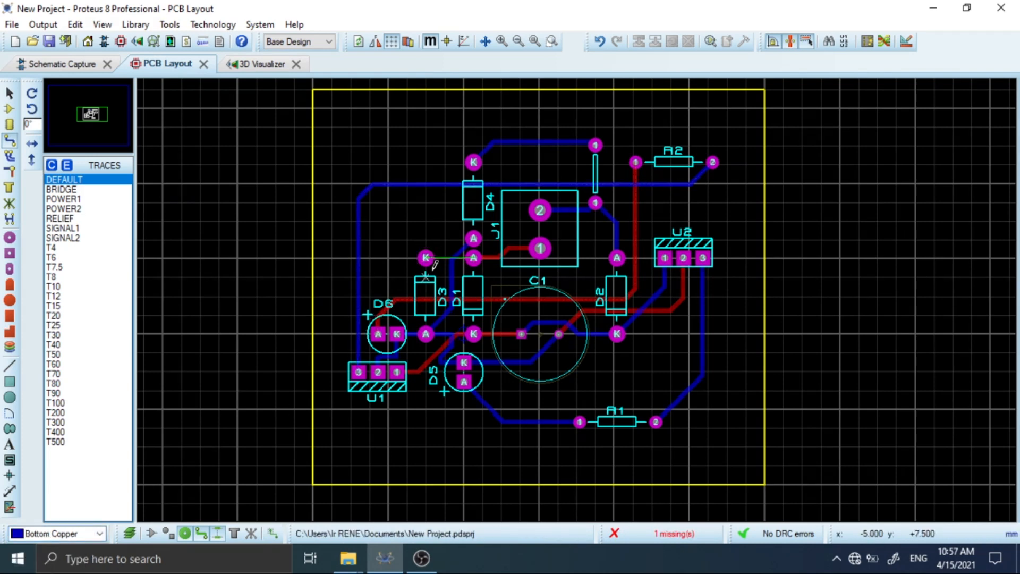
left_click(426, 258)
left_click(443, 212)
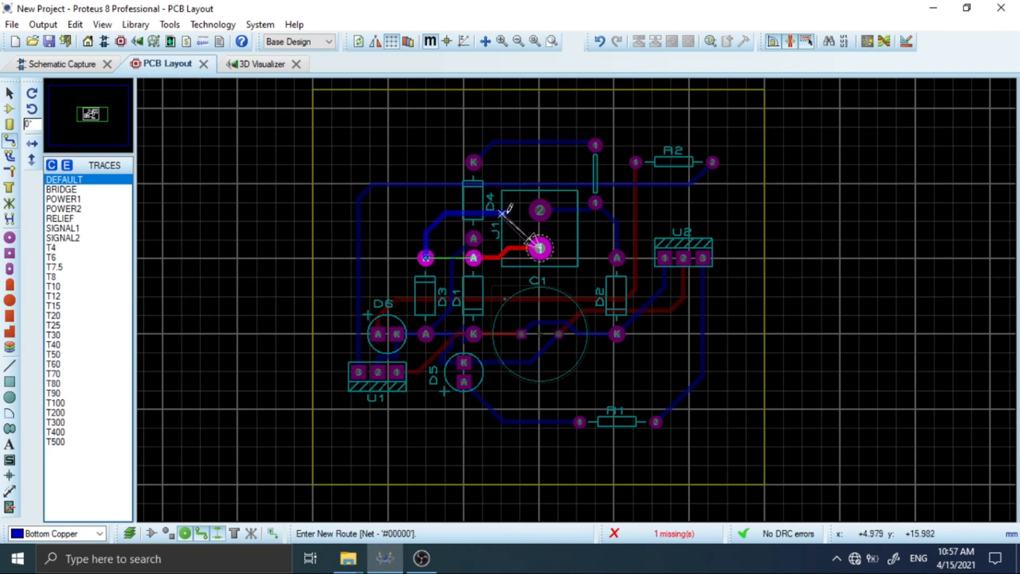
left_click(541, 247)
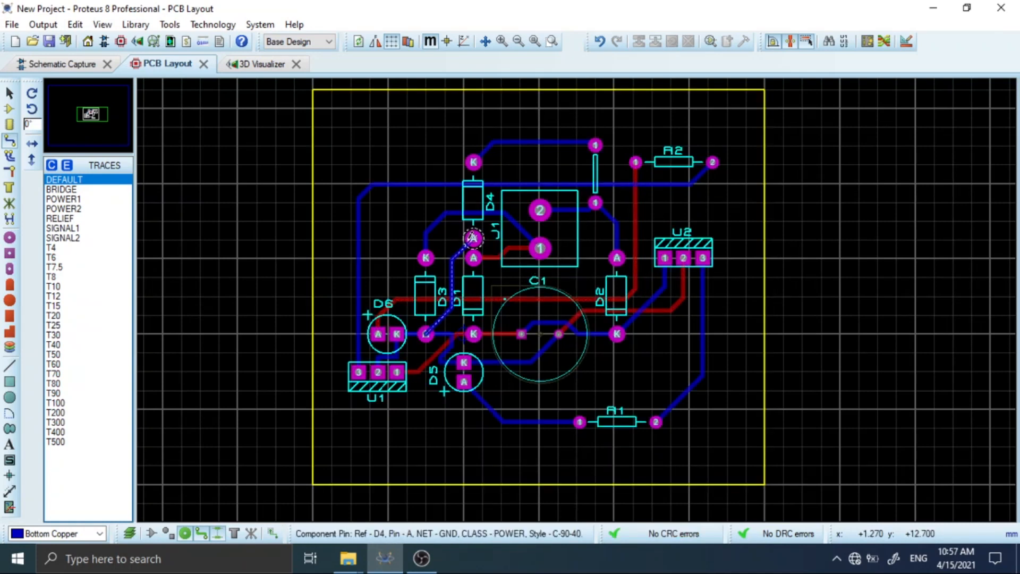
Replace the top-copper track between D1's A pad and pin 1 of J1 with a Bottom Copper track.
right_click(499, 251)
right_click(499, 251)
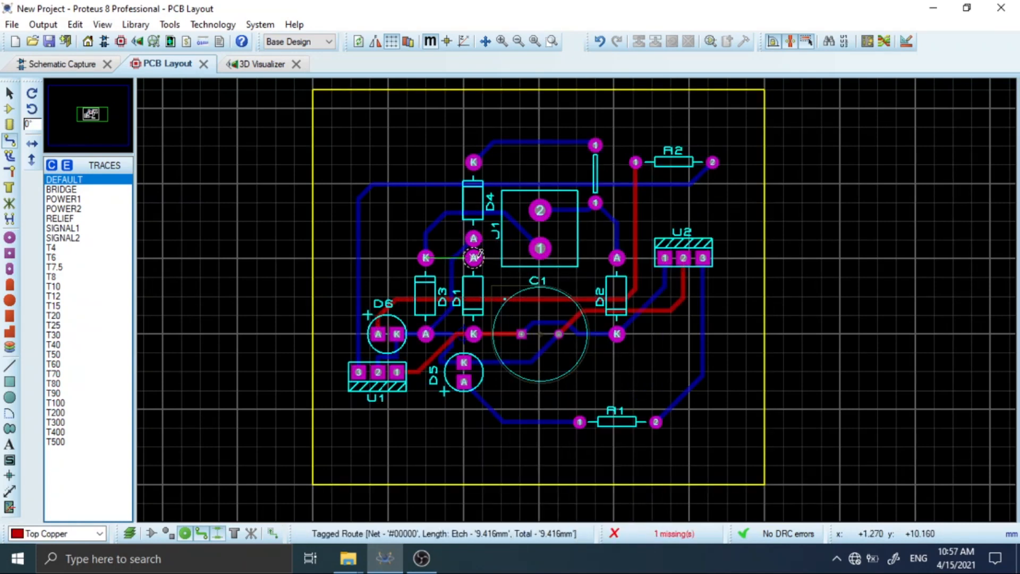
left_click(476, 257)
key("Escape")
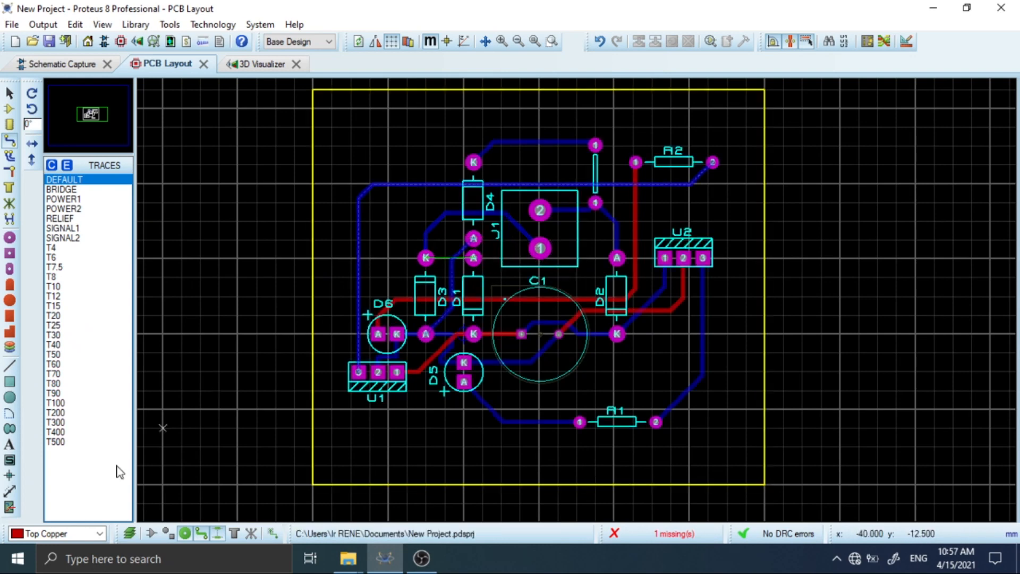
left_click(54, 533)
left_click(40, 557)
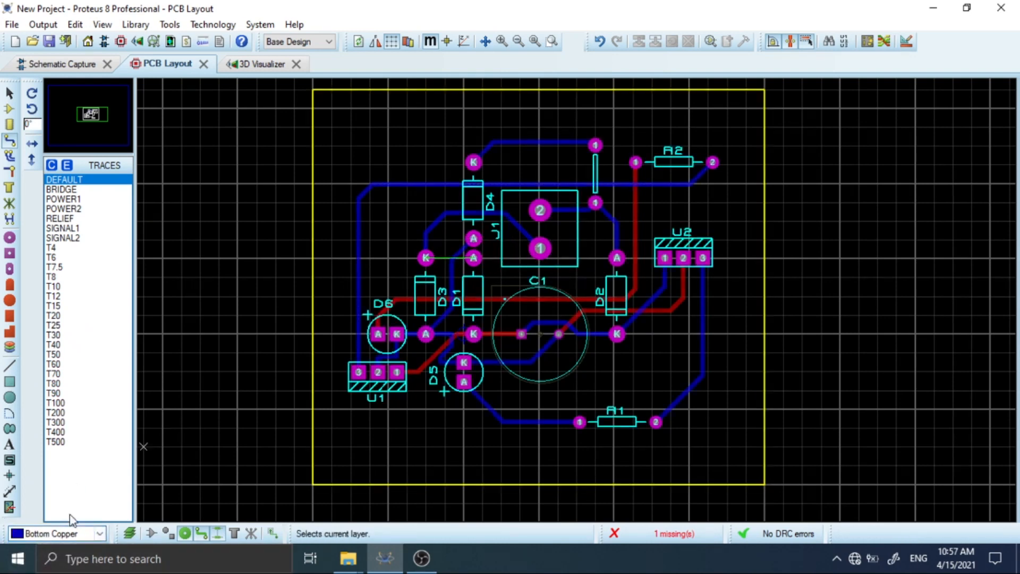
left_click(540, 247)
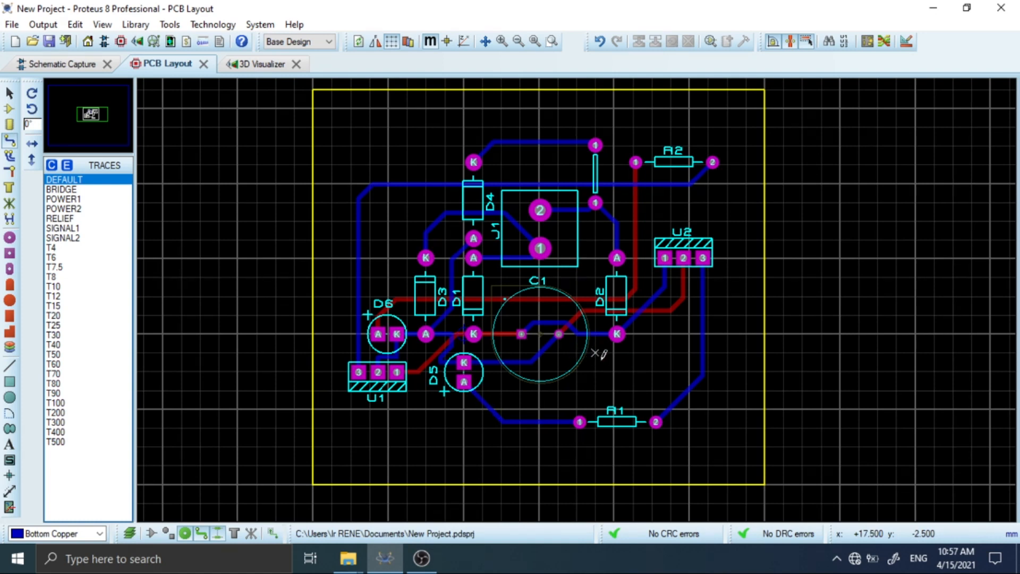
left_click(618, 334)
left_click(665, 259)
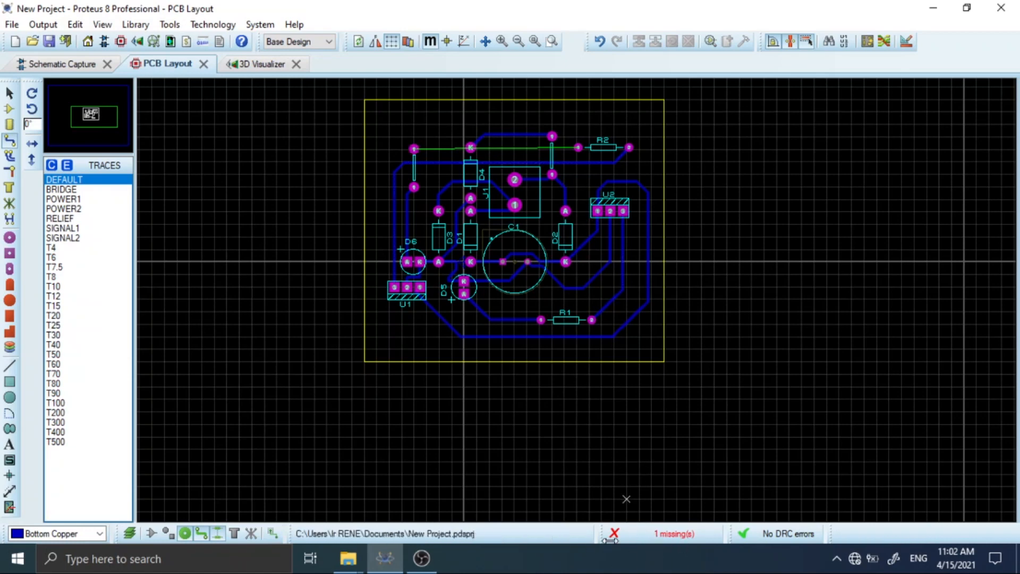
left_click(658, 537)
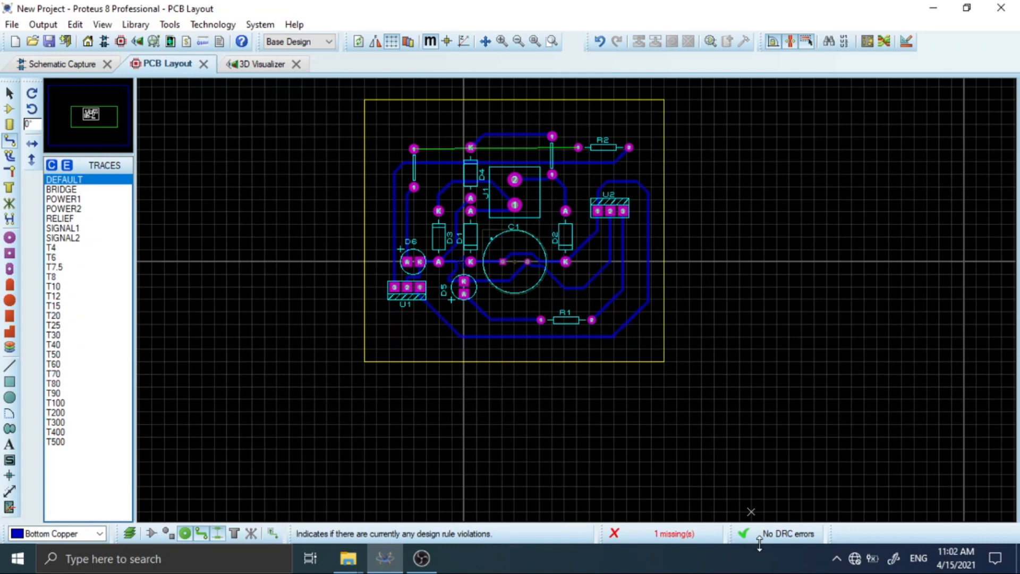
left_click(414, 149)
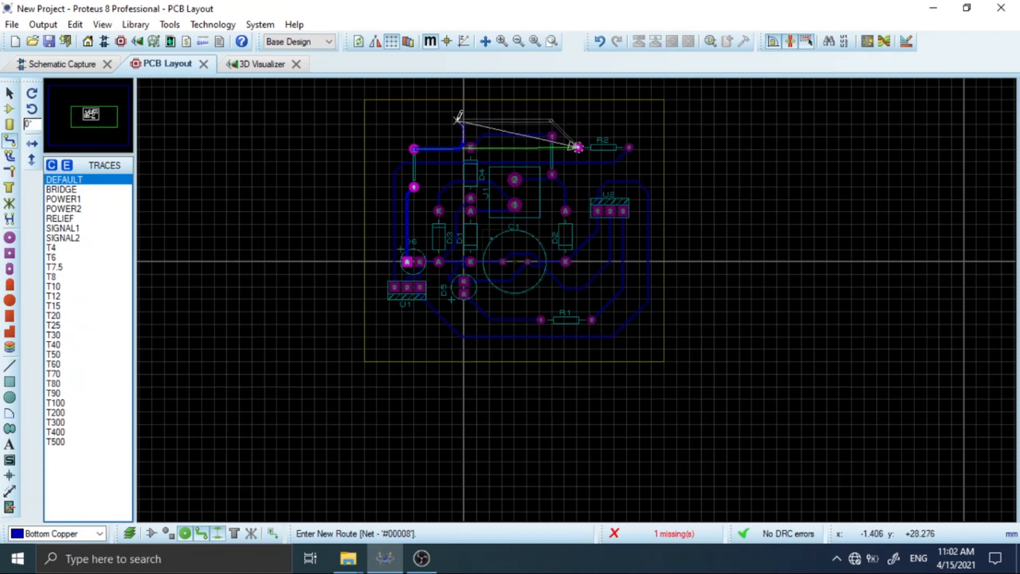
right_click(458, 120)
left_click(601, 42)
Route a Bottom Copper track from the upper pad of the wire link above D6, passing over D4's K pad, to pin 1 of R2.
left_click(414, 149)
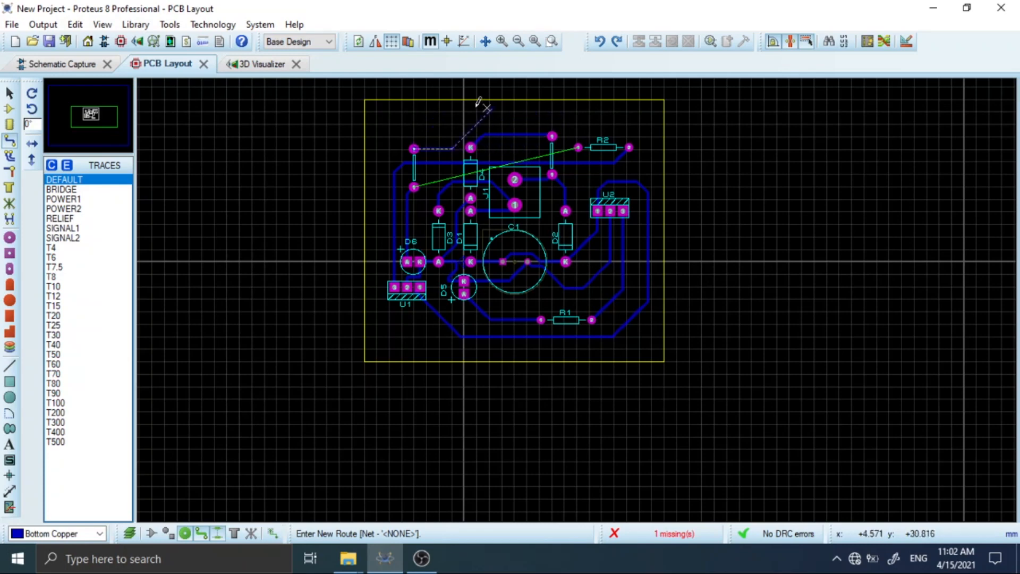
left_click(447, 115)
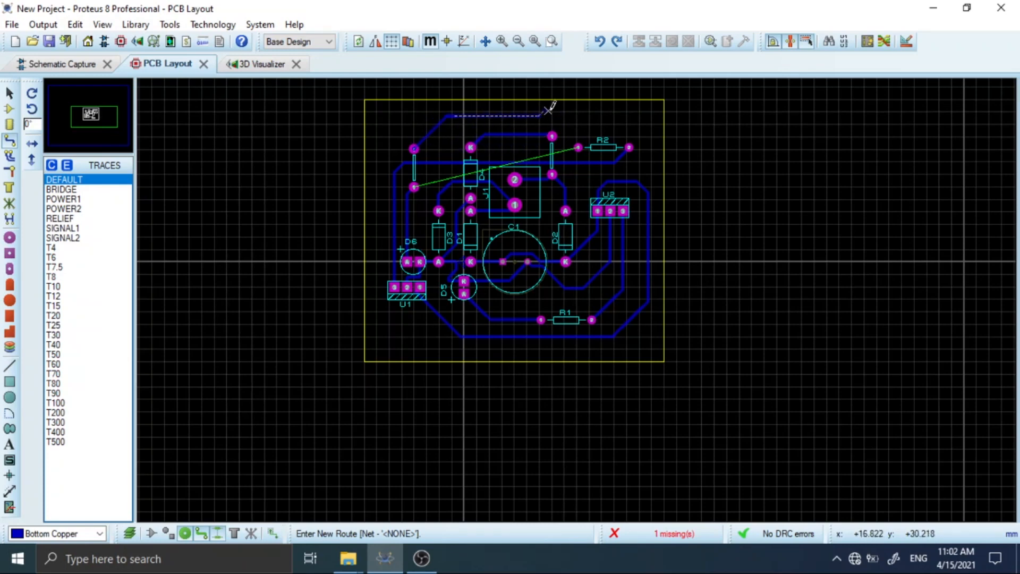
left_click(568, 116)
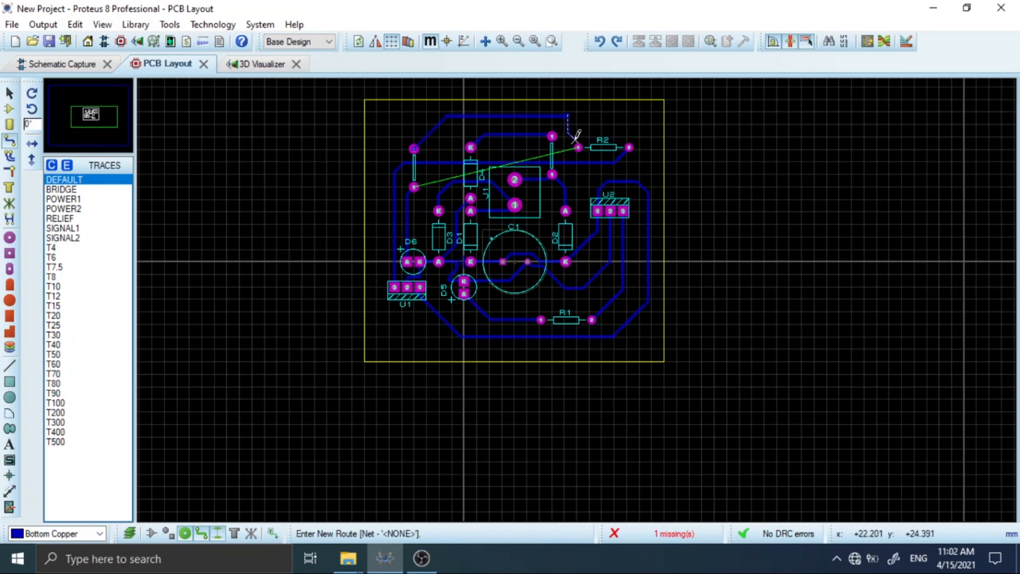
left_click(577, 124)
left_click(578, 146)
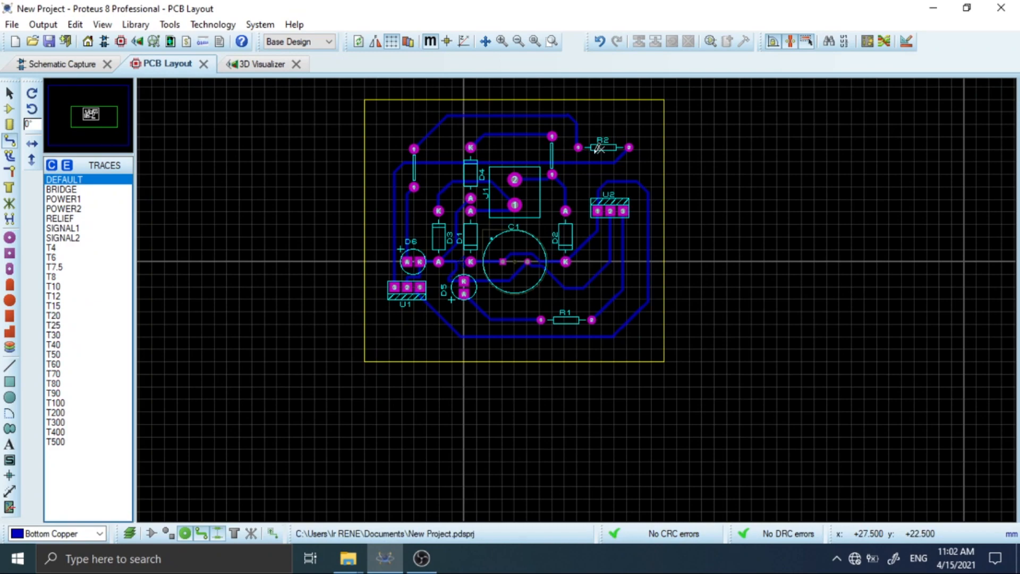
Examine the routed board and inspect its copper side and component side in the 3D Visualizer.
scroll(568, 213, "down", 1)
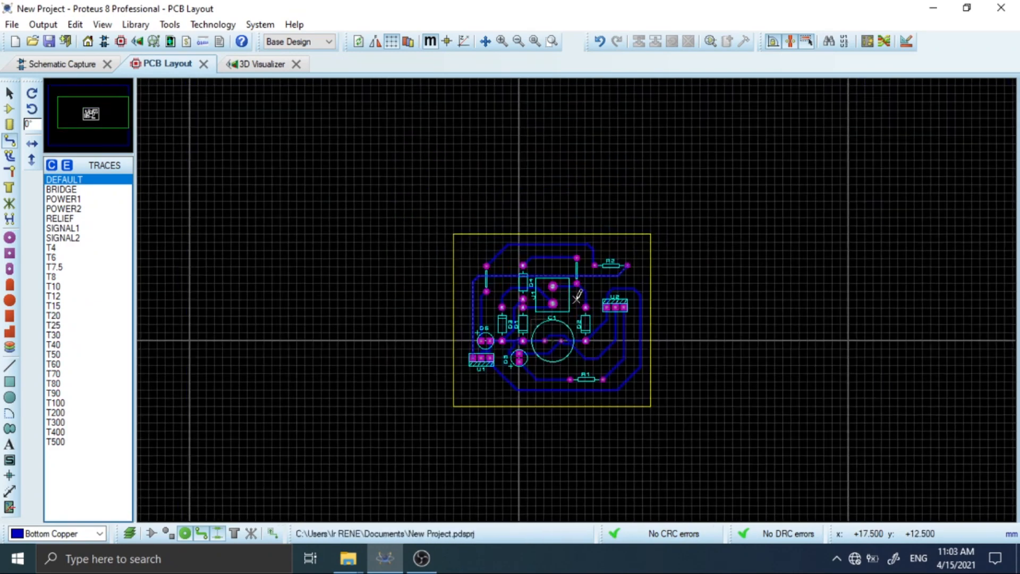
scroll(581, 292, "up", 1)
scroll(579, 295, "down", 1)
scroll(578, 295, "up", 1)
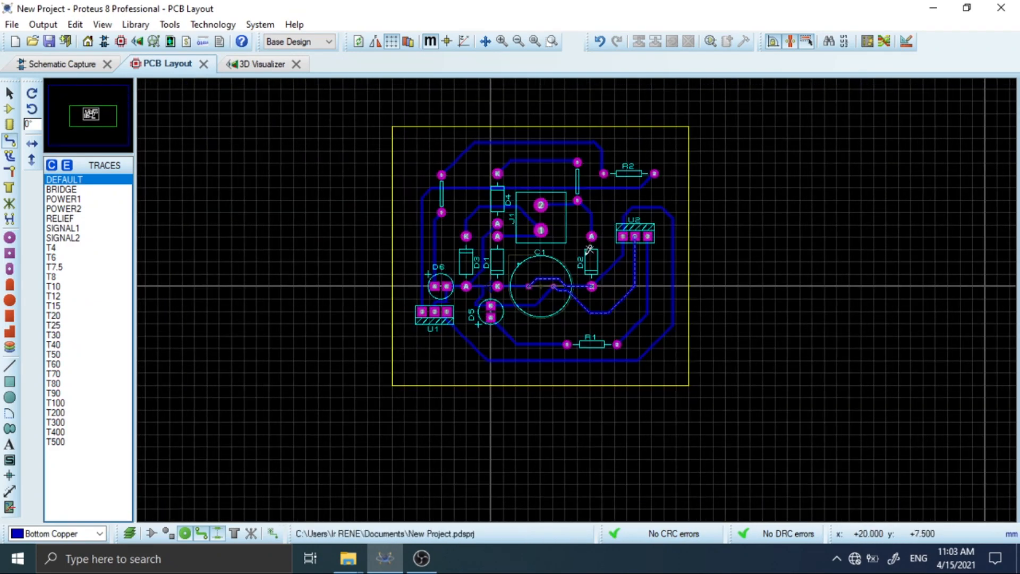
scroll(578, 294, "up", 1)
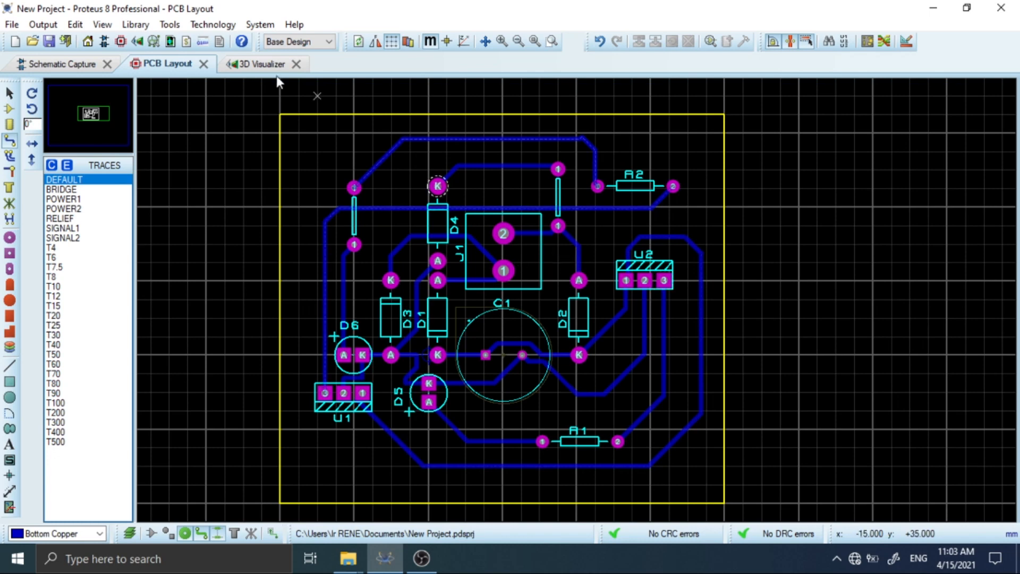
left_click(228, 65)
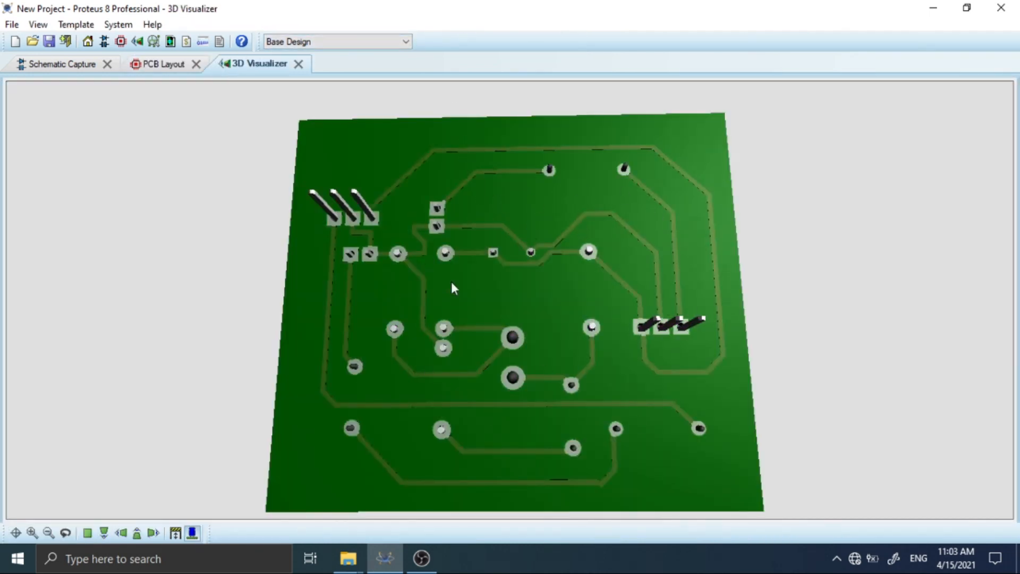
middle_click(540, 274)
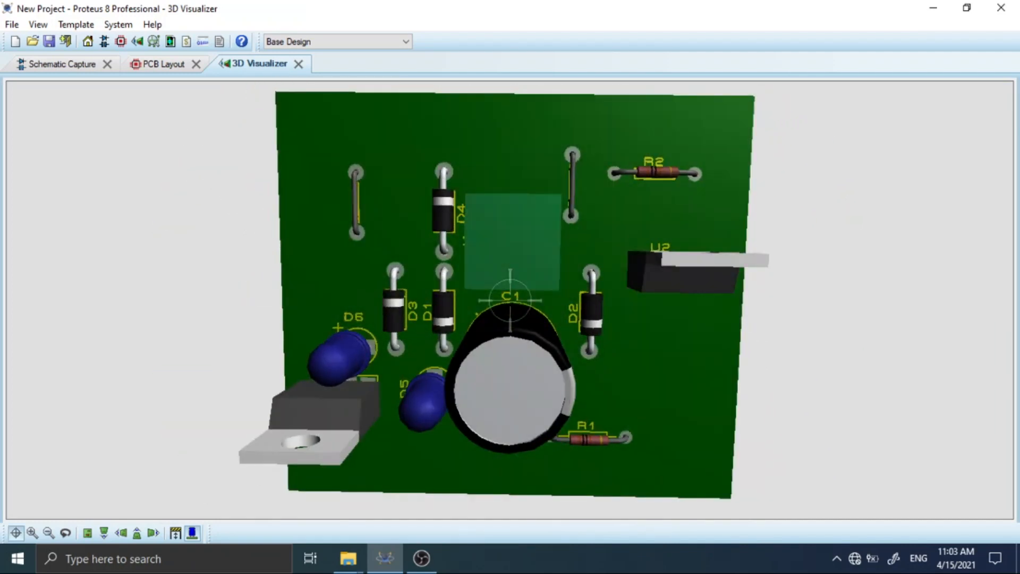
right_click(537, 118)
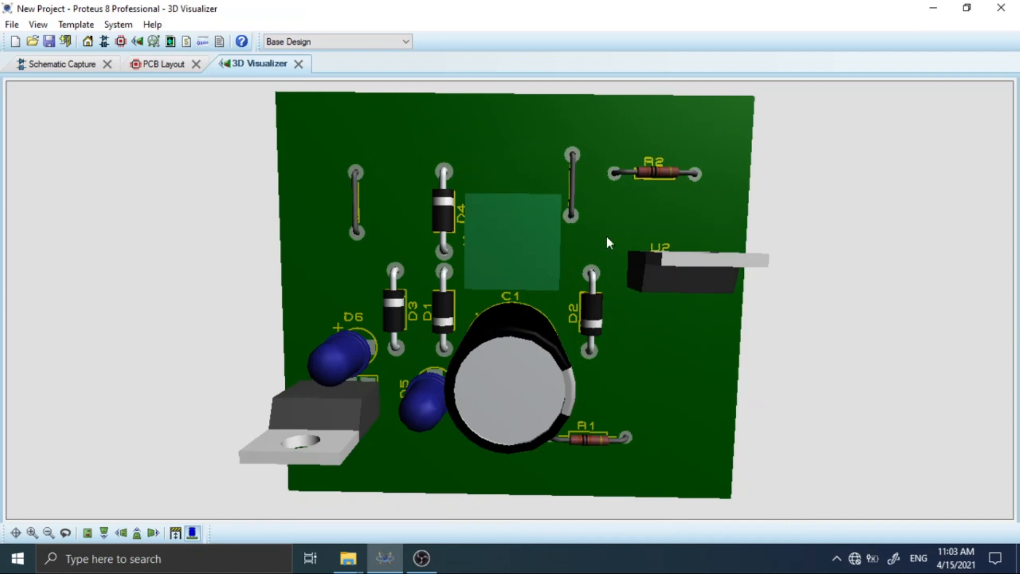
middle_click(418, 193)
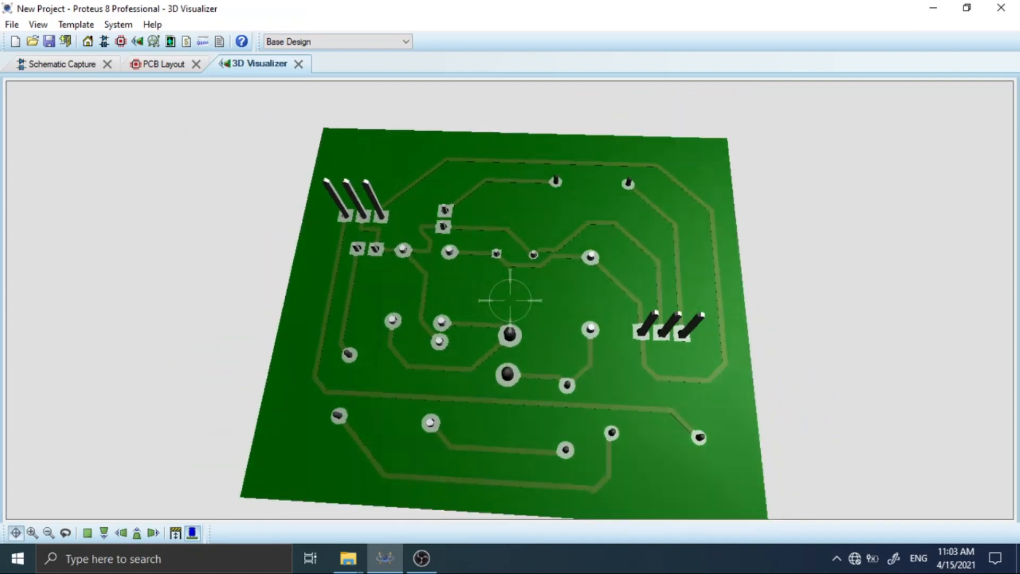
right_click(511, 300)
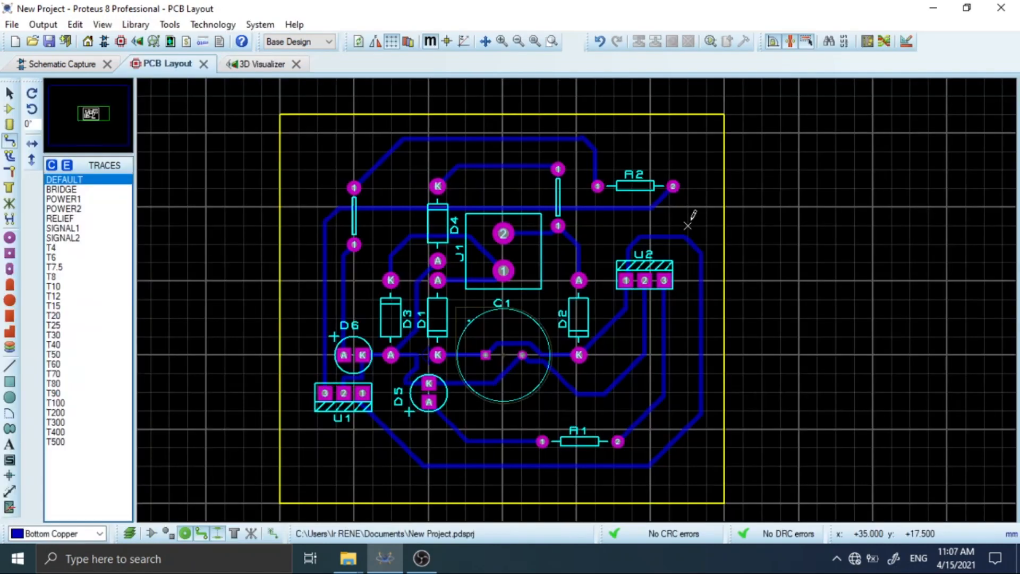